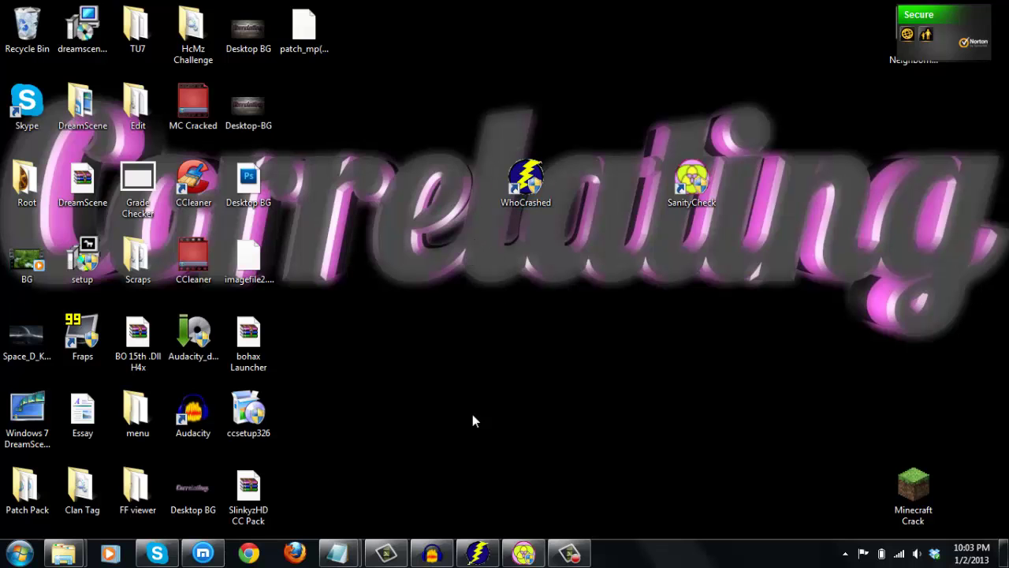
- Bring the WhoCrashed window forward and move it further to the right
click(477, 552)
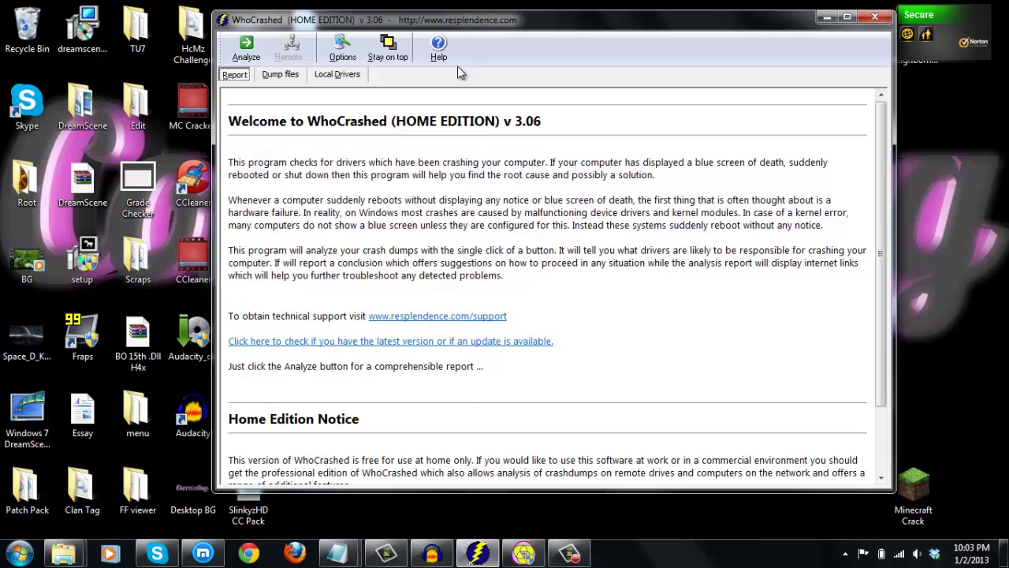
drag(481, 26, 591, 24)
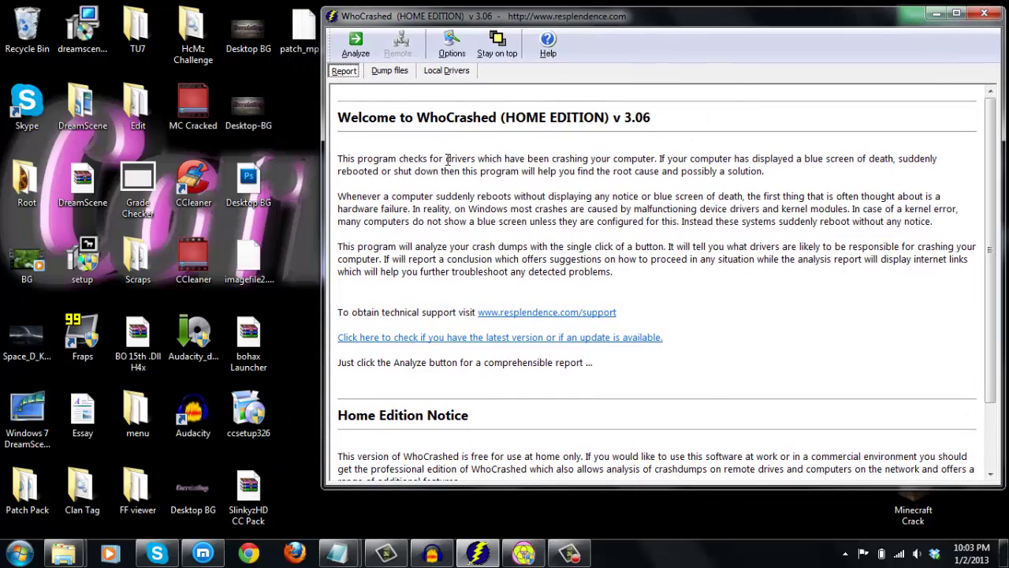
drag(447, 159, 655, 159)
click(629, 127)
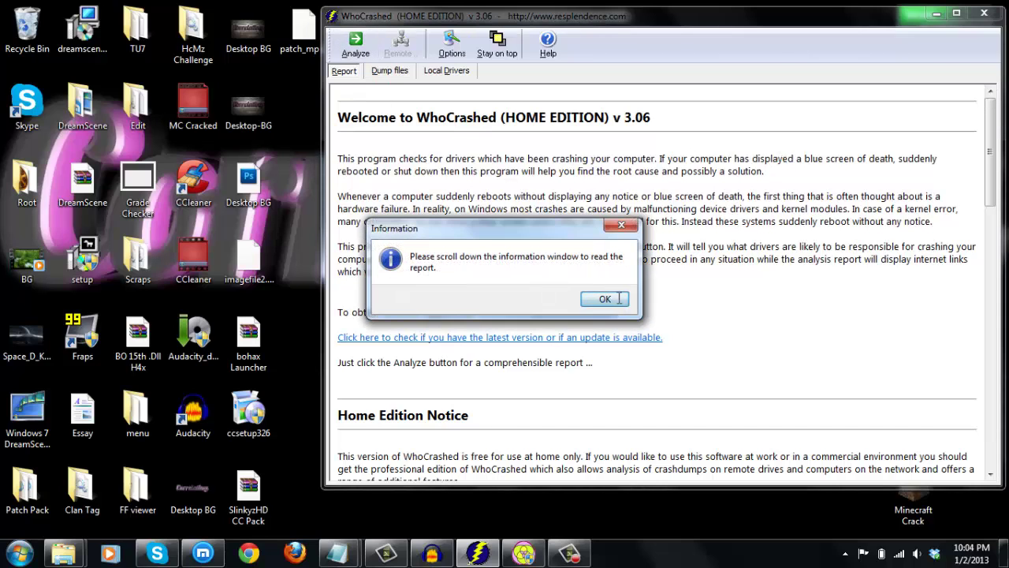
- Dismiss the scroll-down notice and scroll the report to the ntoskrnl.exe crash entry
click(607, 319)
drag(775, 16, 704, 11)
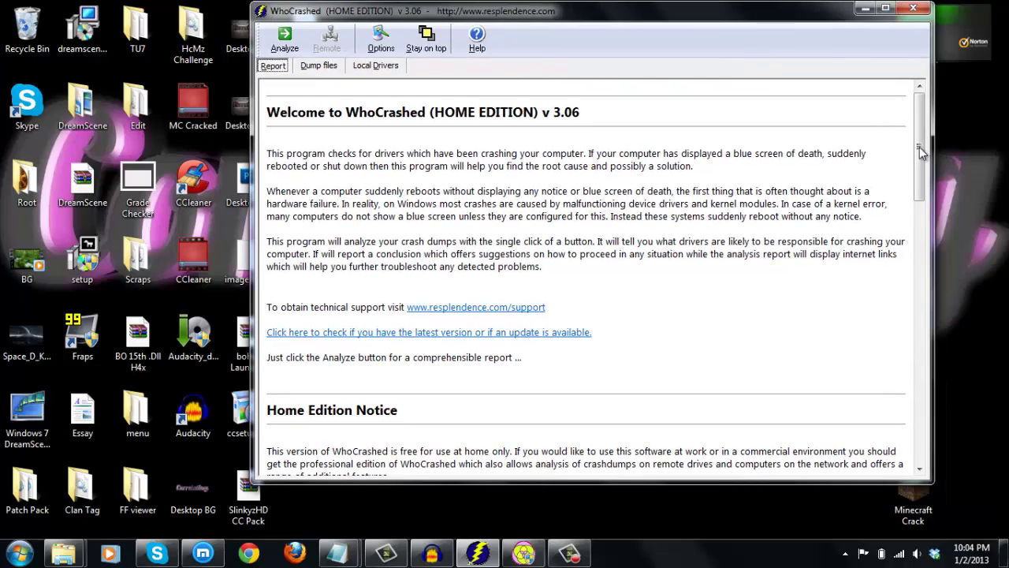
drag(921, 154, 929, 331)
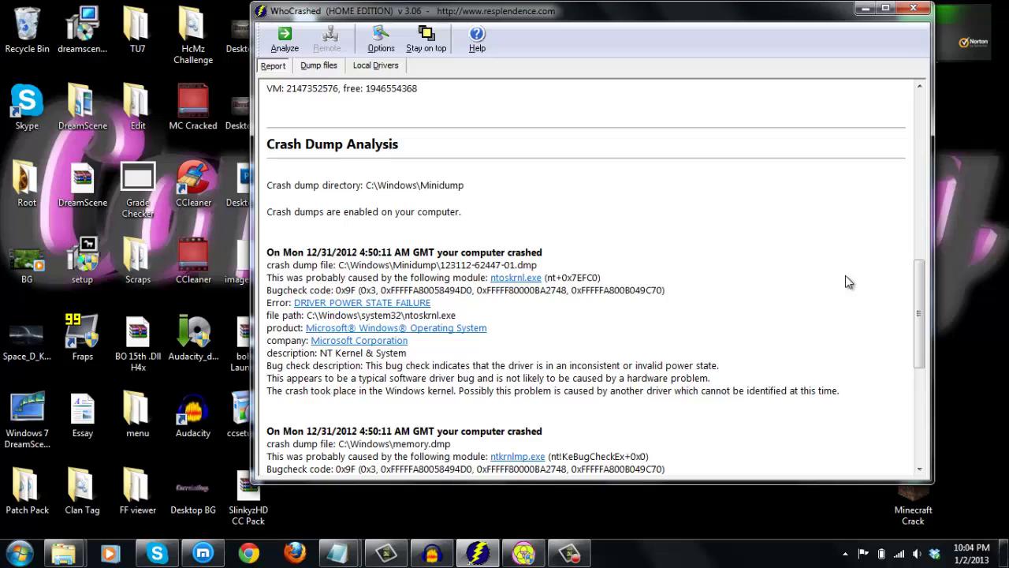
drag(927, 308, 926, 322)
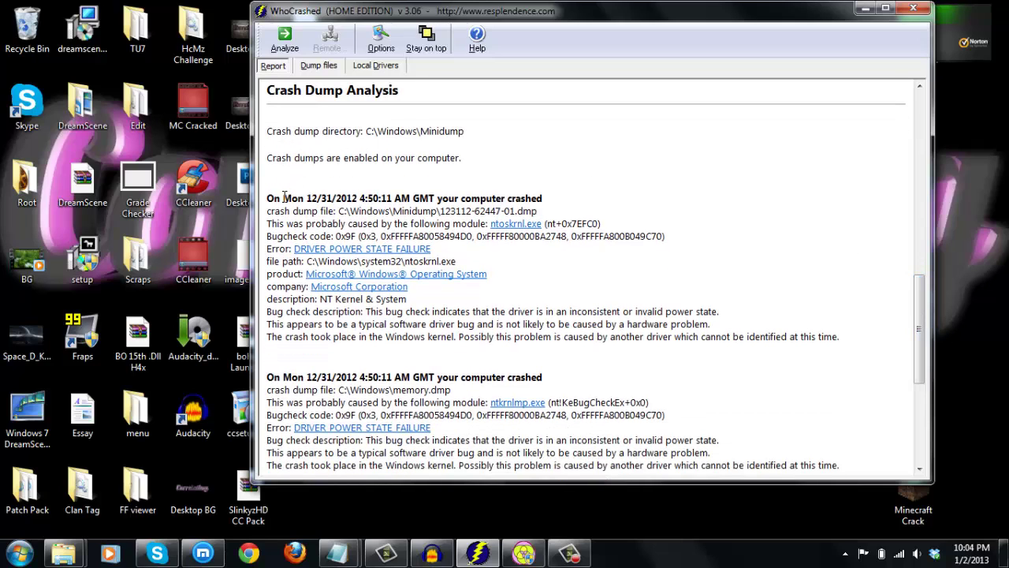
drag(283, 198, 319, 202)
click(366, 236)
- Look up the ntoskrnl.exe module online in a maximized Internet Explorer
click(517, 224)
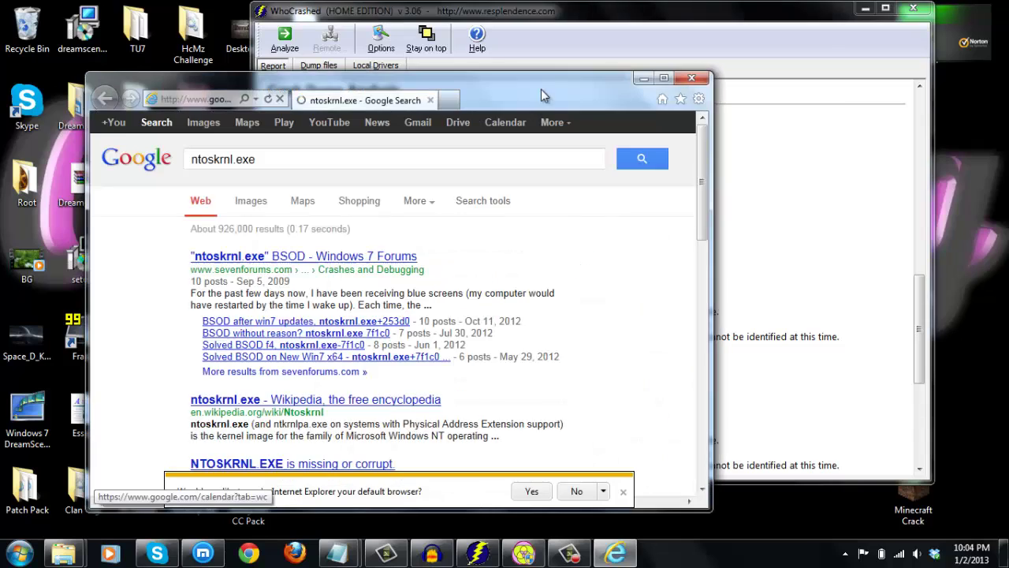
drag(541, 89, 582, 58)
click(706, 48)
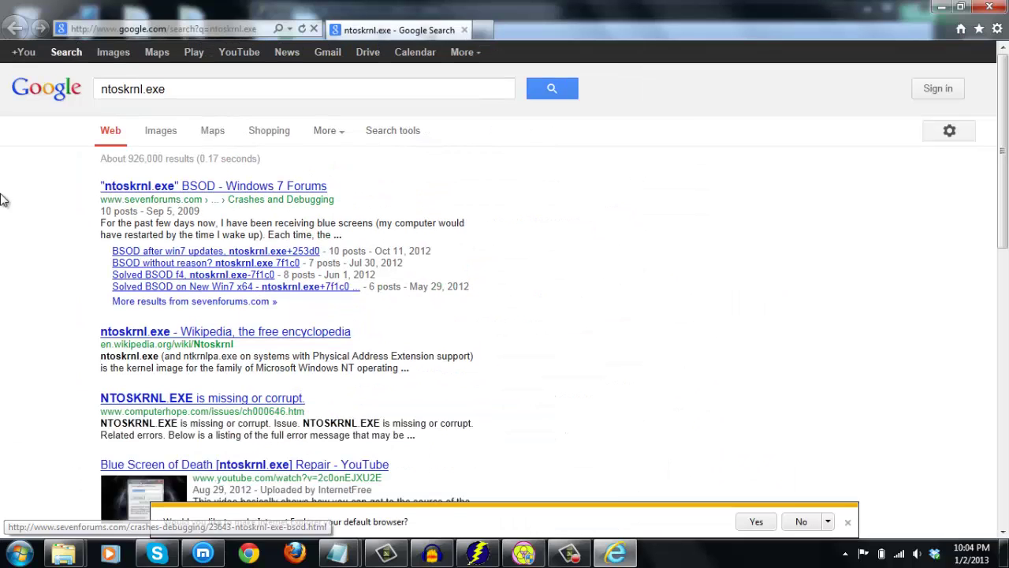
- Open and read the Windows 7 Forums 'ntoskrnl.exe' BSOD thread
click(269, 191)
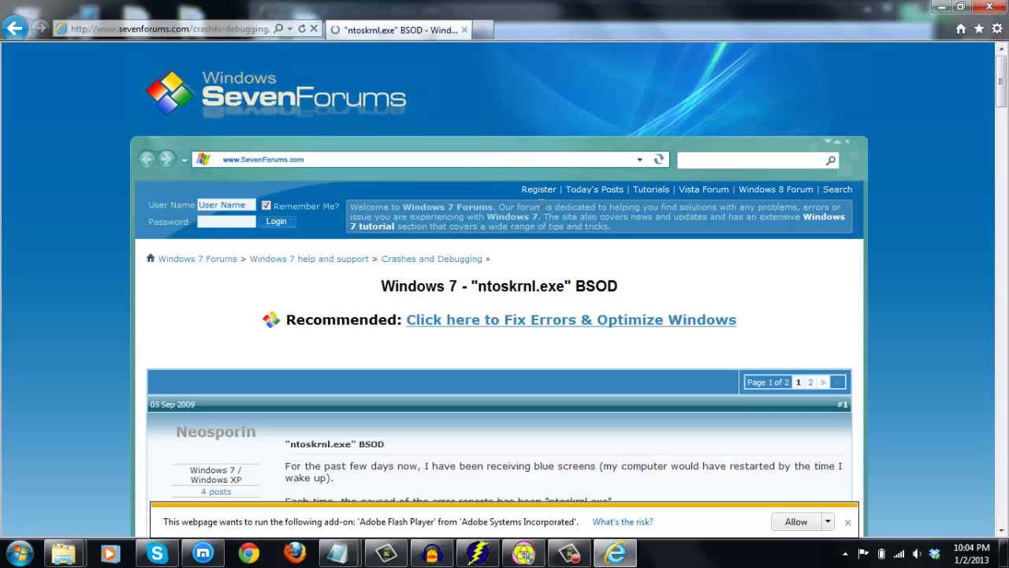
scroll(103, 225, down, 1)
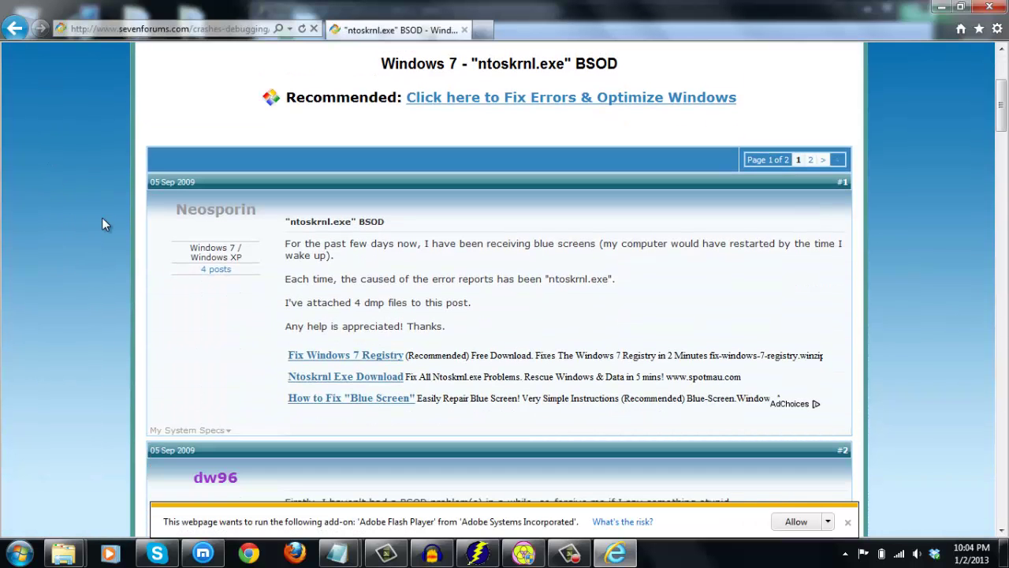
scroll(103, 225, down, 2)
scroll(103, 225, down, 2)
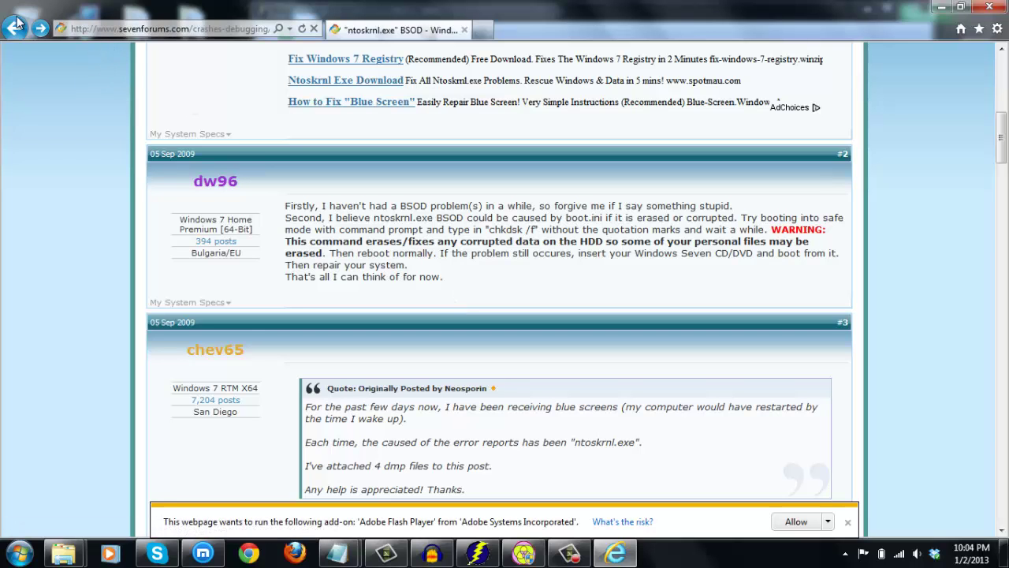
- Return to the WhoCrashed report and look up the ntkrnlmp.exe module online
click(942, 7)
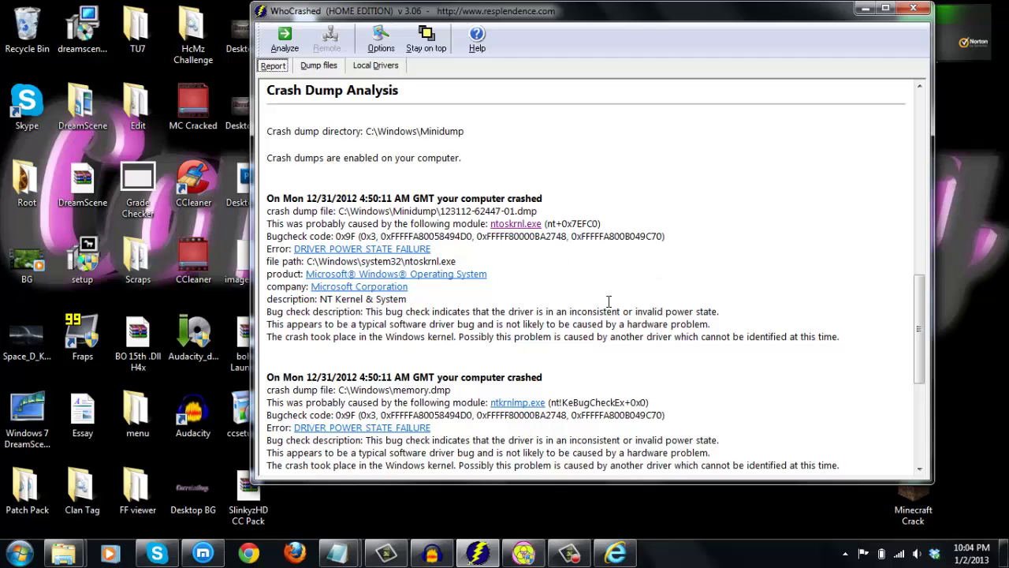
drag(927, 294, 926, 323)
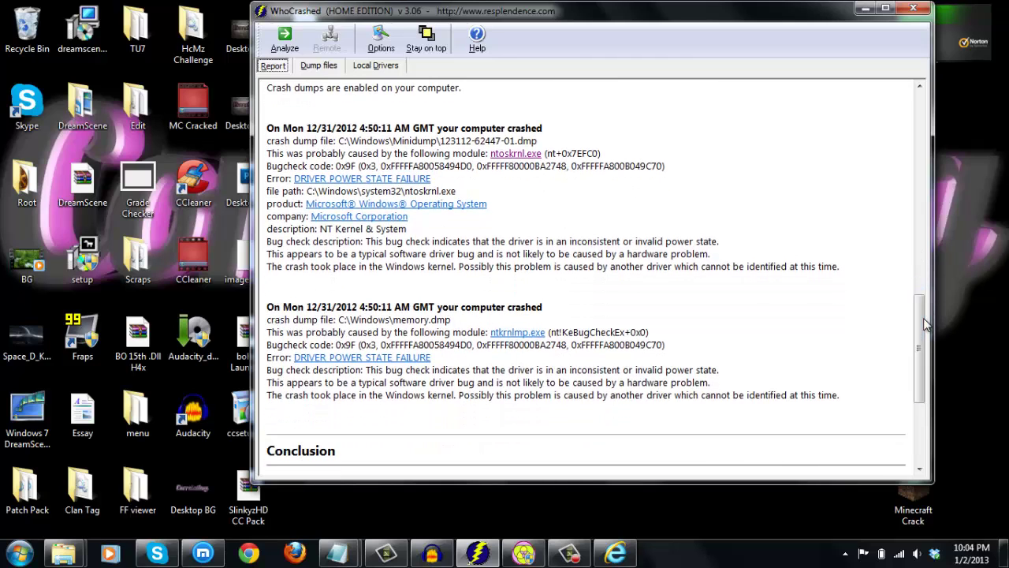
click(511, 333)
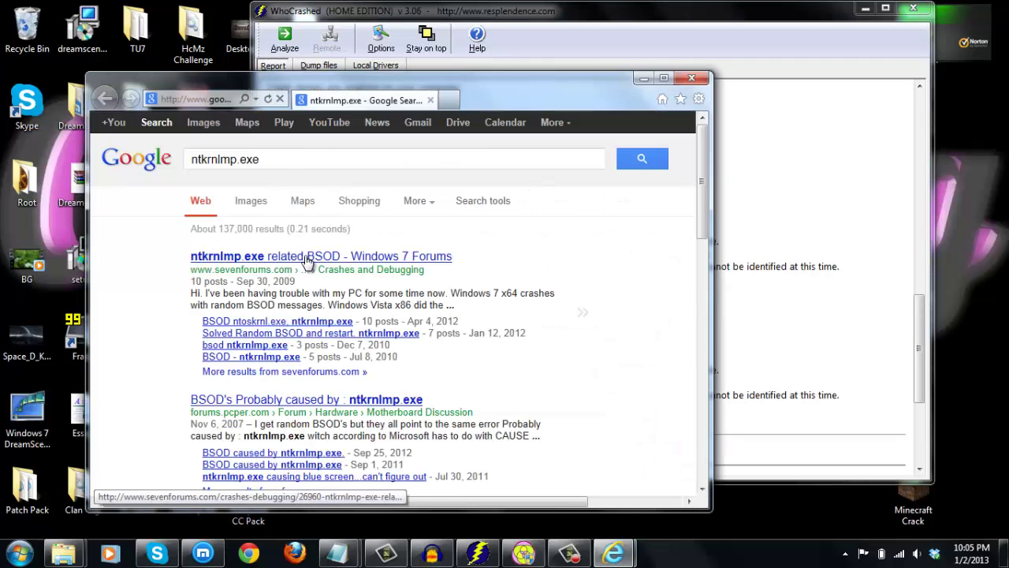
- Minimize the browser and scroll WhoCrashed down to its Conclusion section
click(641, 79)
drag(625, 14, 594, 40)
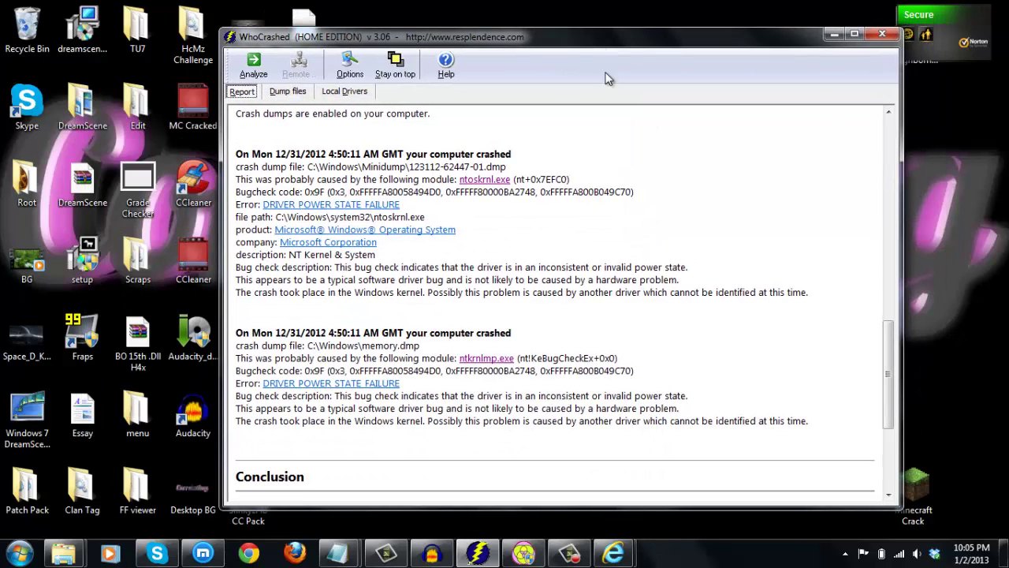
drag(893, 378, 887, 438)
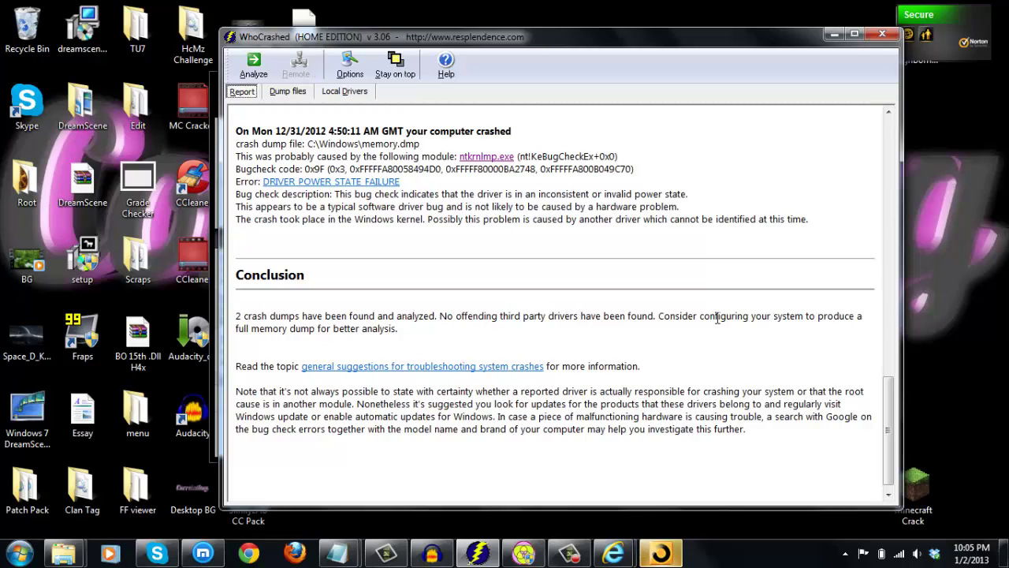
- Minimize WhoCrashed and close the Norton threats window
click(834, 33)
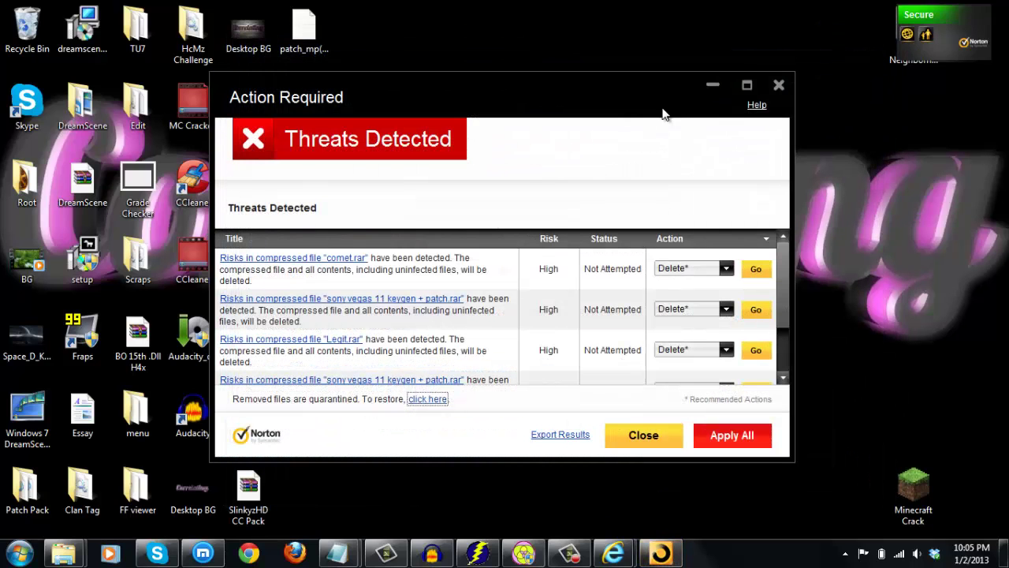
click(779, 85)
click(500, 338)
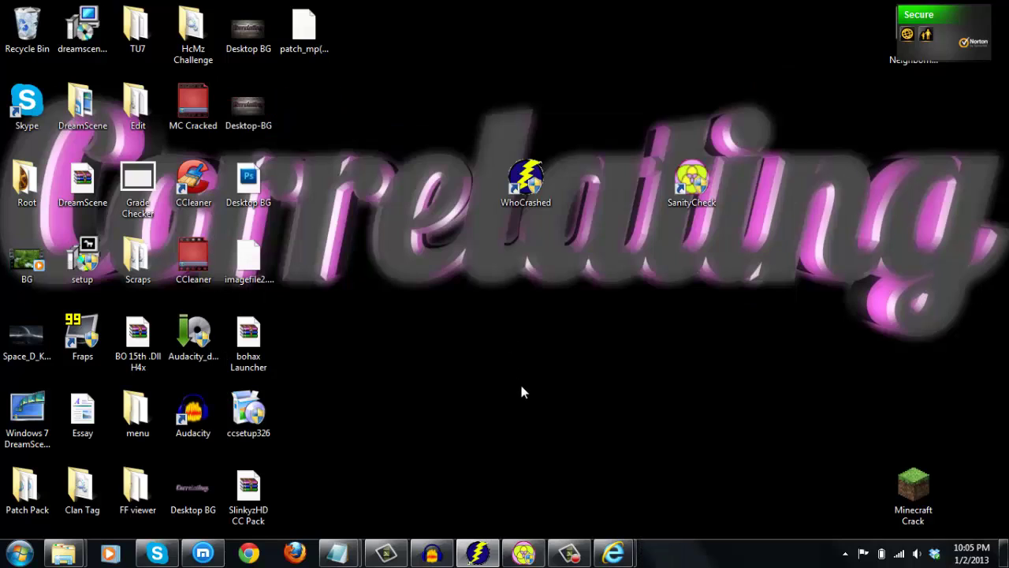
- Open SanityCheck and maximize its window
drag(697, 188, 641, 183)
click(524, 553)
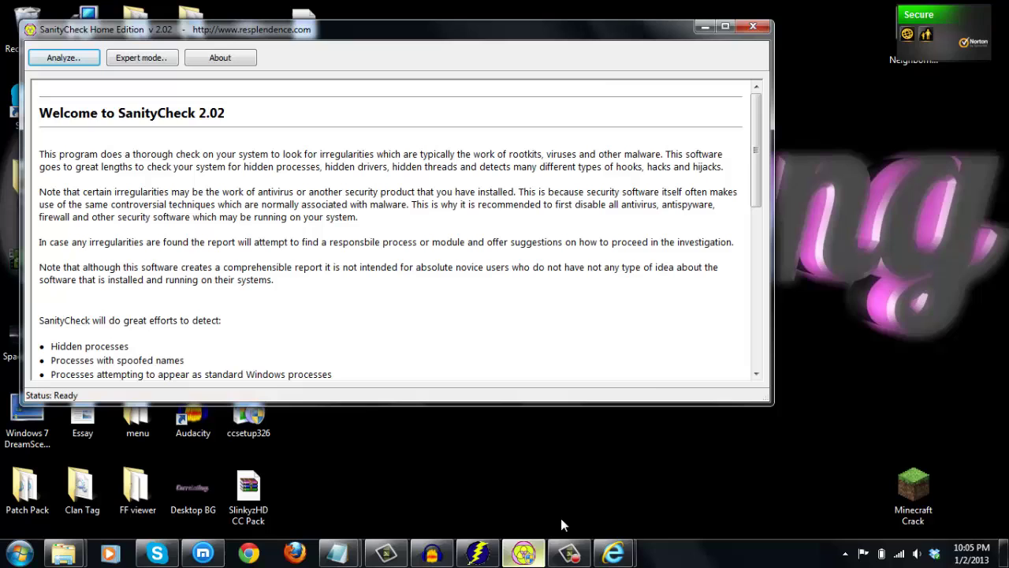
click(724, 28)
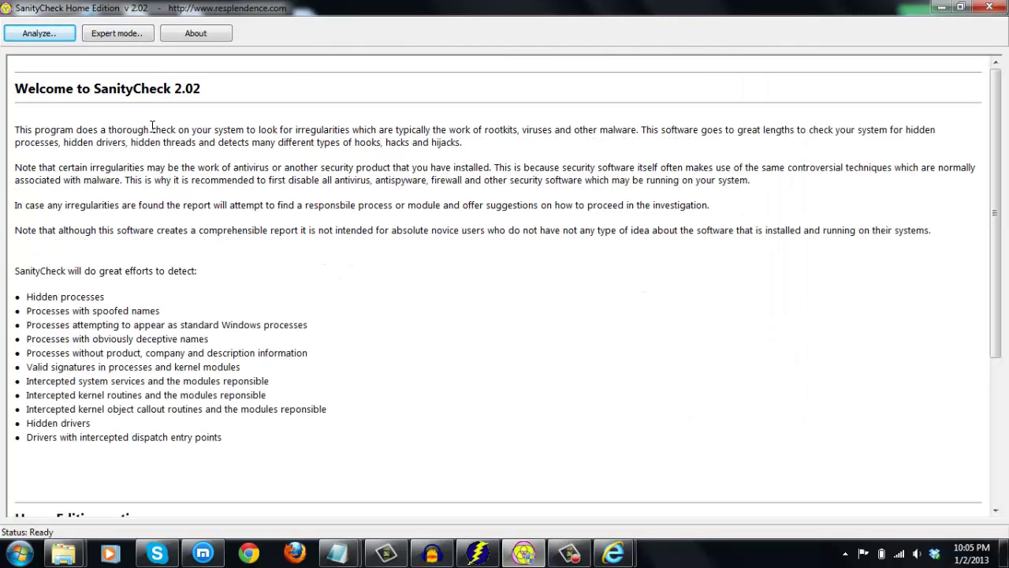
- Read the welcome paragraph describing SanityCheck's checks for hidden processes, drivers and hooks
drag(153, 129, 277, 130)
drag(453, 132, 295, 131)
click(181, 128)
drag(153, 130, 16, 111)
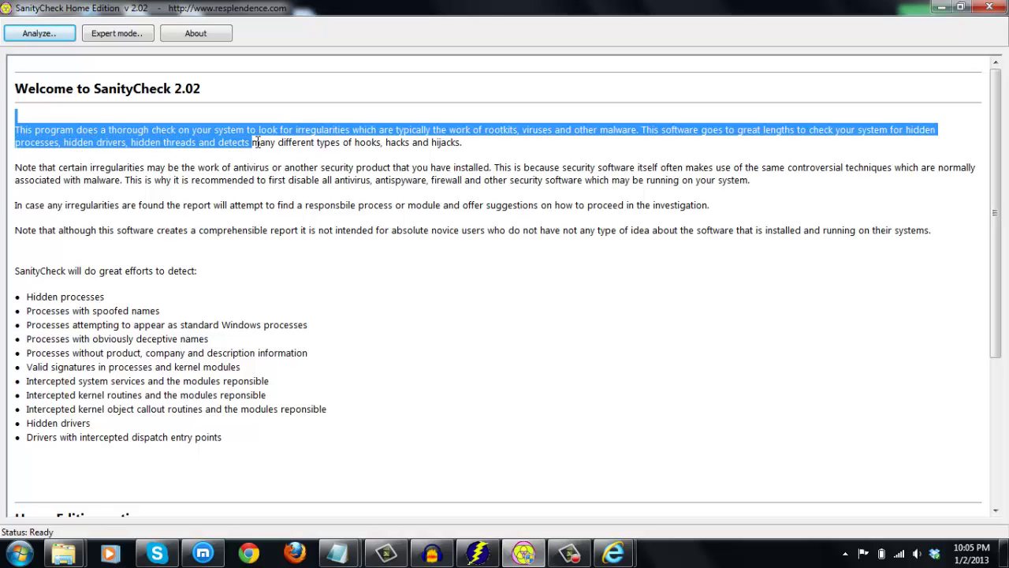
drag(215, 130, 317, 142)
click(253, 144)
drag(253, 144, 466, 144)
drag(201, 128, 255, 142)
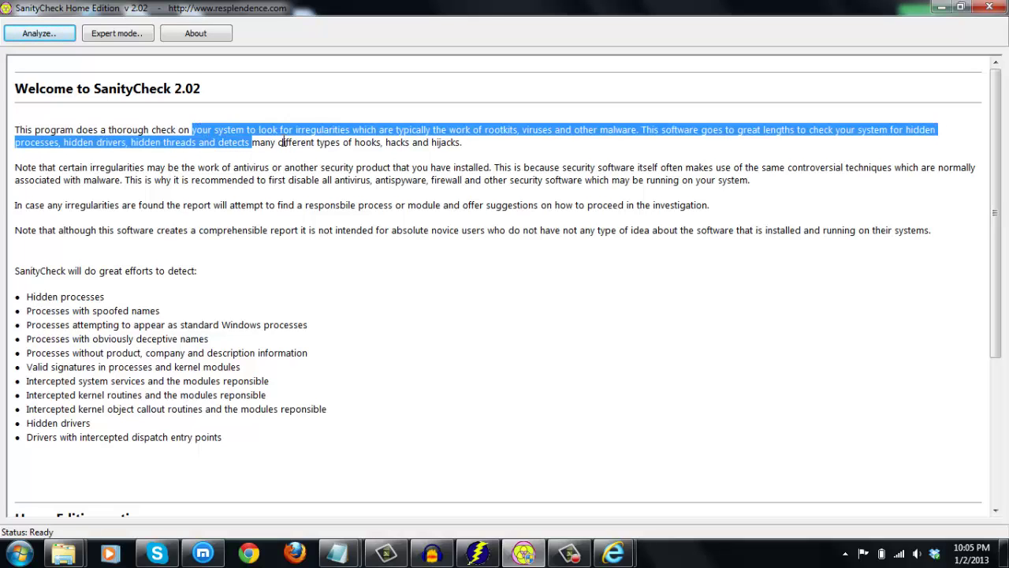
click(296, 140)
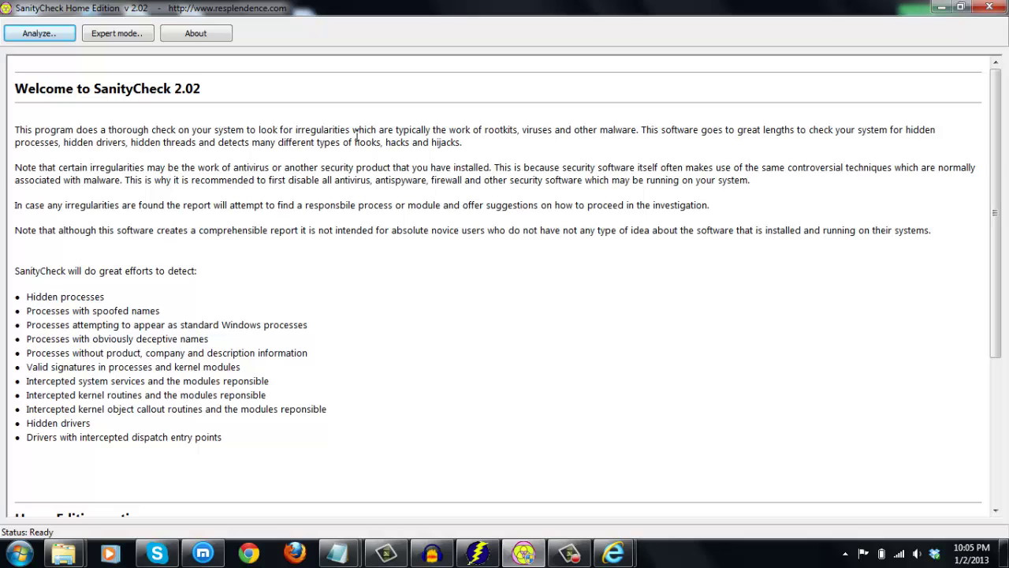
drag(197, 131, 278, 142)
click(236, 160)
- Run Analyze, dismiss the report notice and scroll to the Analysis section
click(33, 33)
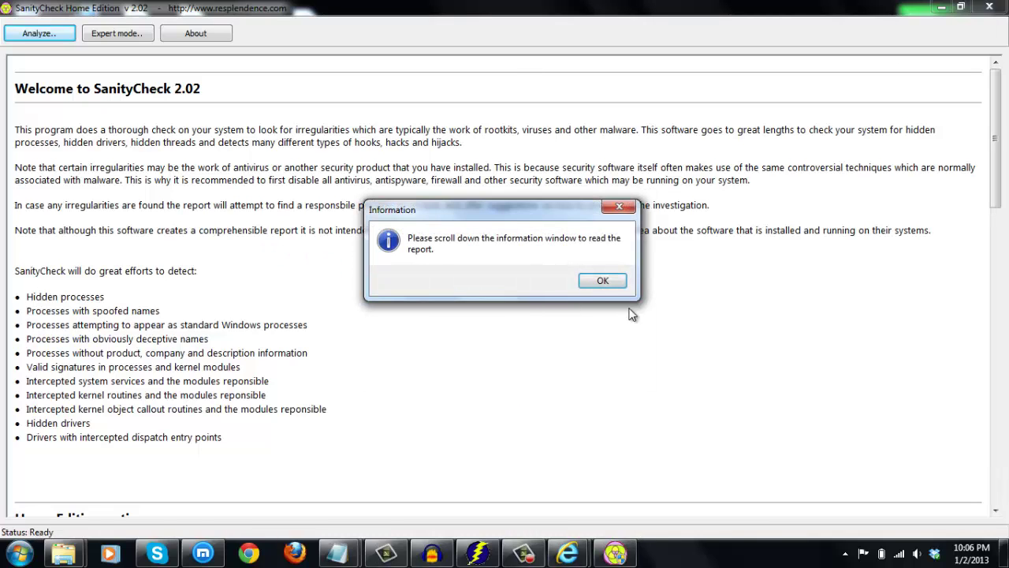
click(601, 282)
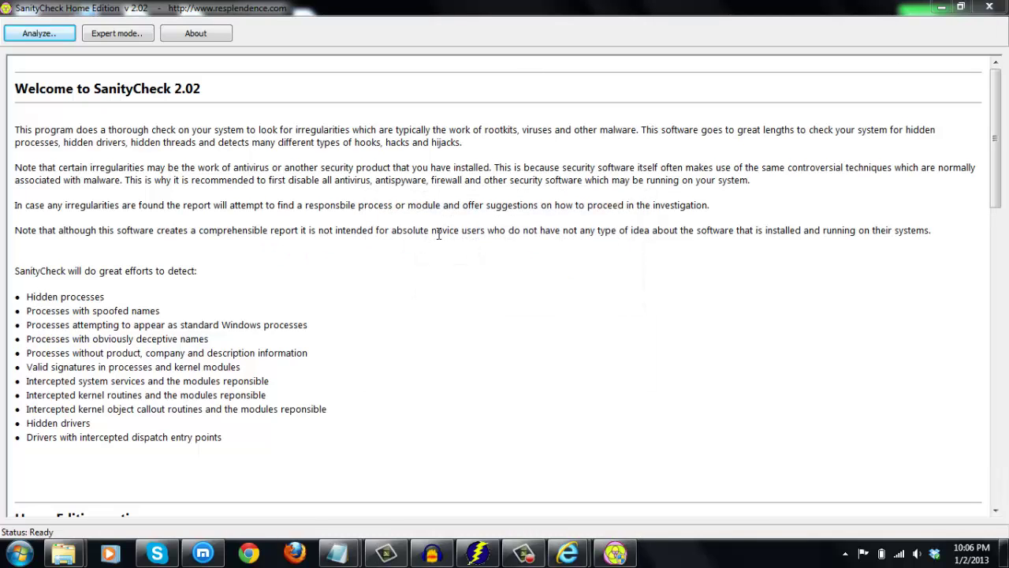
drag(996, 192, 1005, 356)
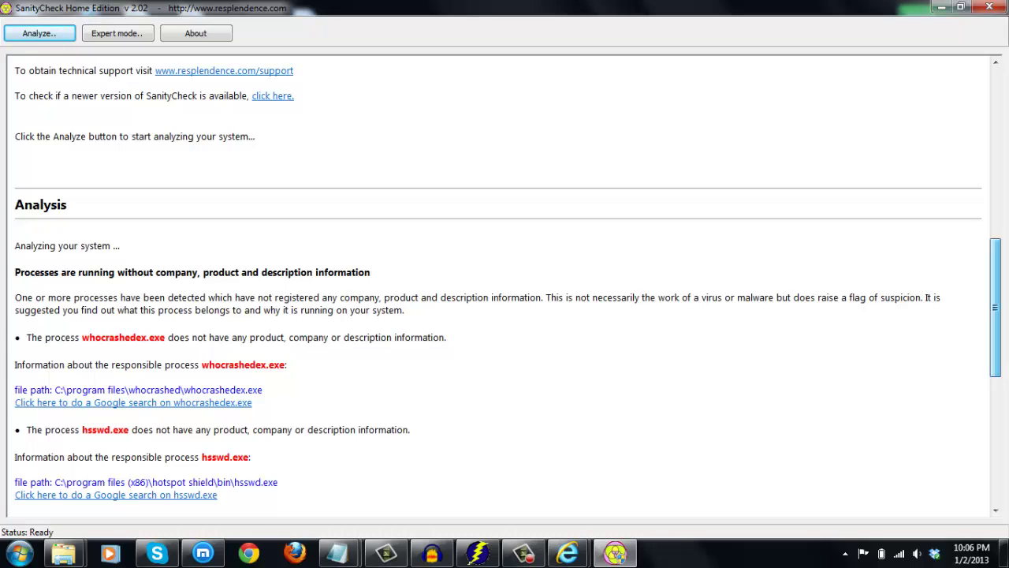
drag(1005, 356, 1003, 369)
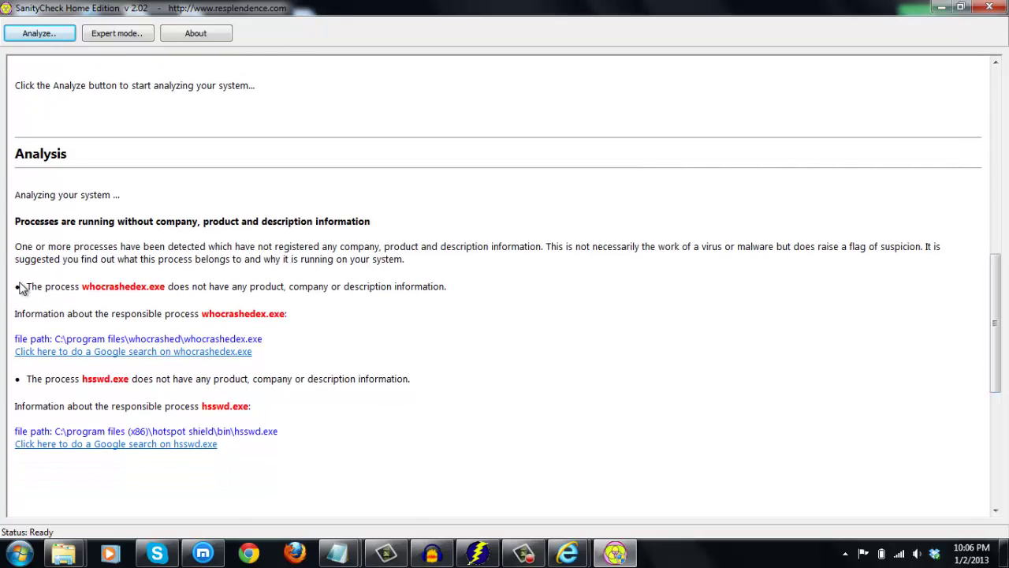
- Examine the first finding, flagging the process whocrashedex.exe
drag(47, 290, 334, 310)
click(299, 312)
drag(130, 293, 164, 292)
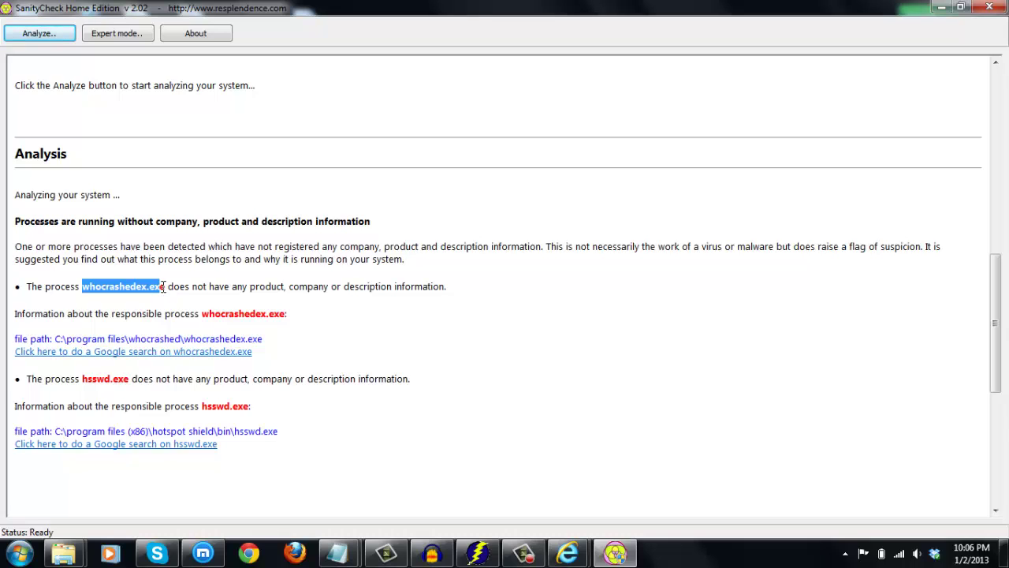
click(424, 283)
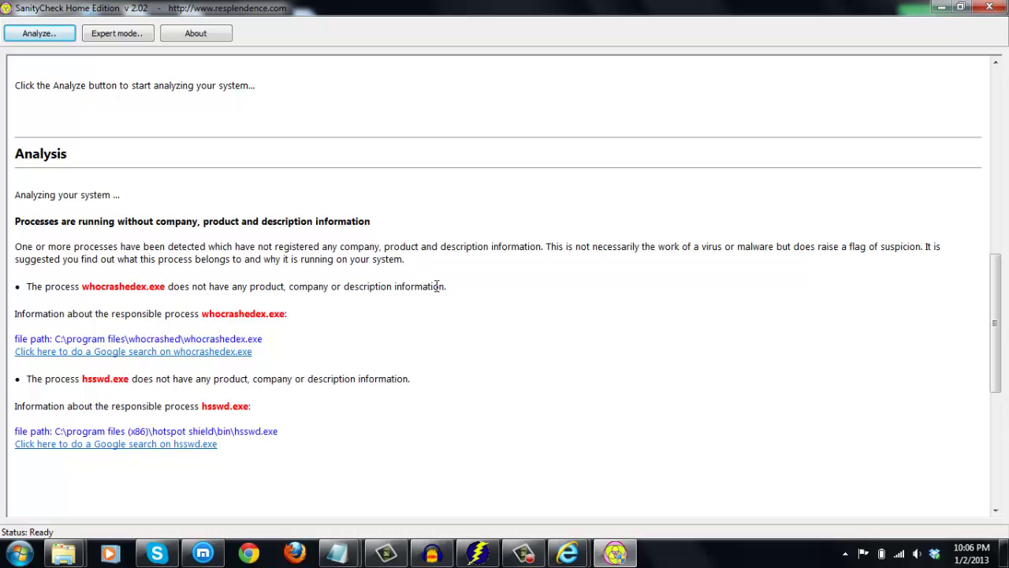
- Read the finding that hsswd.exe lacks company or description information
scroll(437, 287, down, 1)
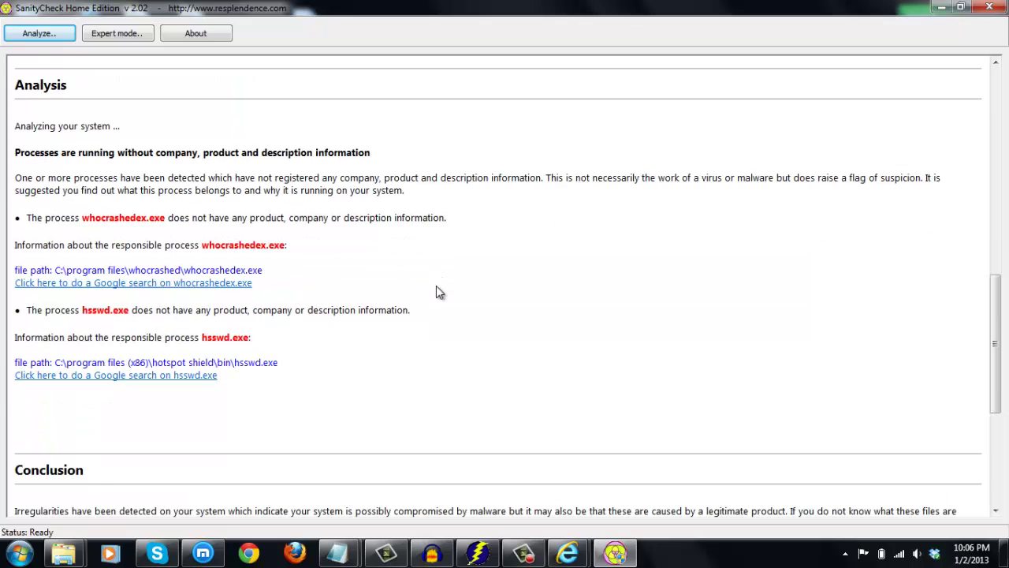
scroll(439, 292, down, 1)
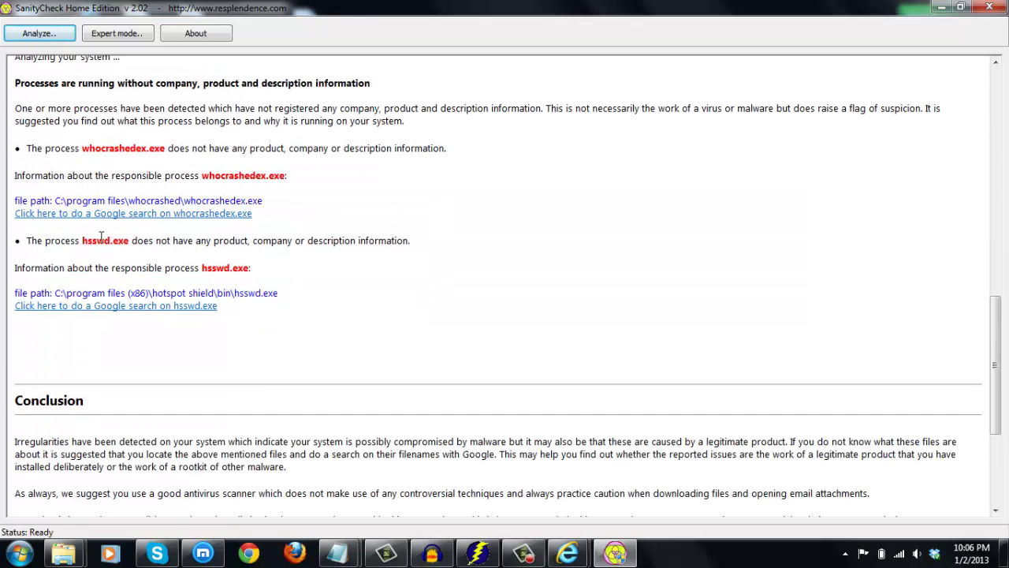
drag(253, 241, 409, 241)
click(323, 237)
drag(251, 240, 356, 239)
click(371, 236)
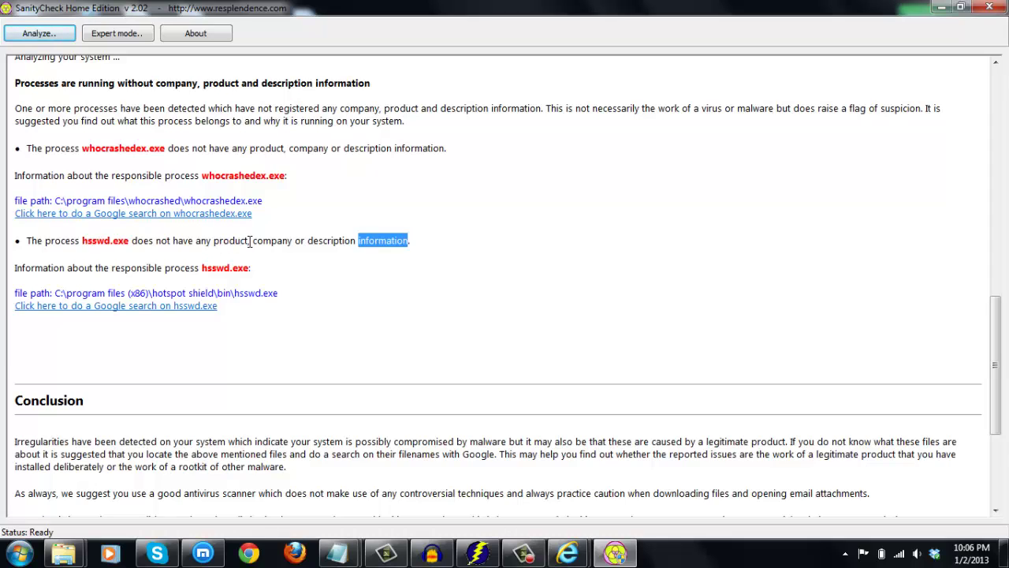
click(298, 238)
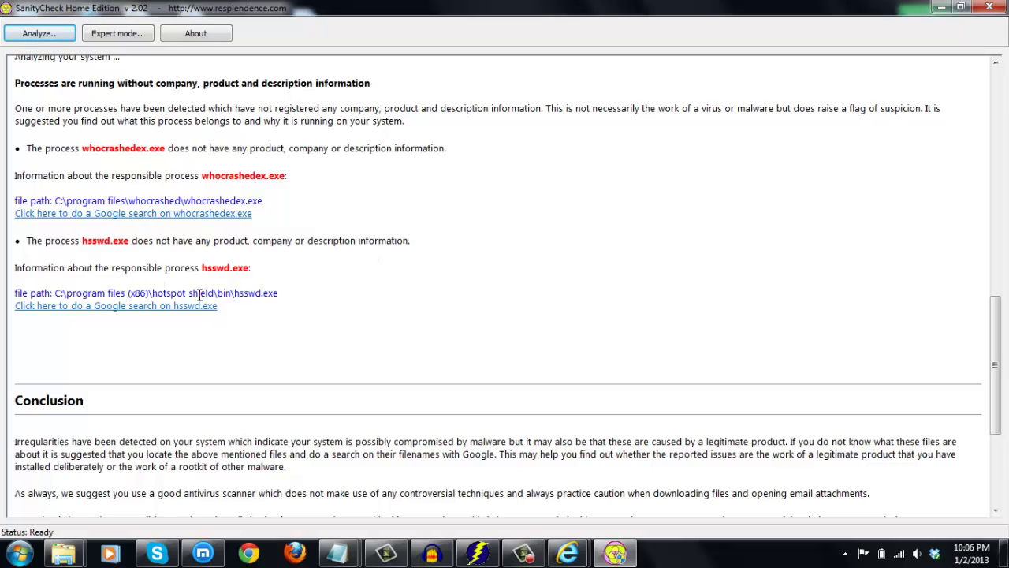
drag(94, 243, 169, 245)
click(168, 244)
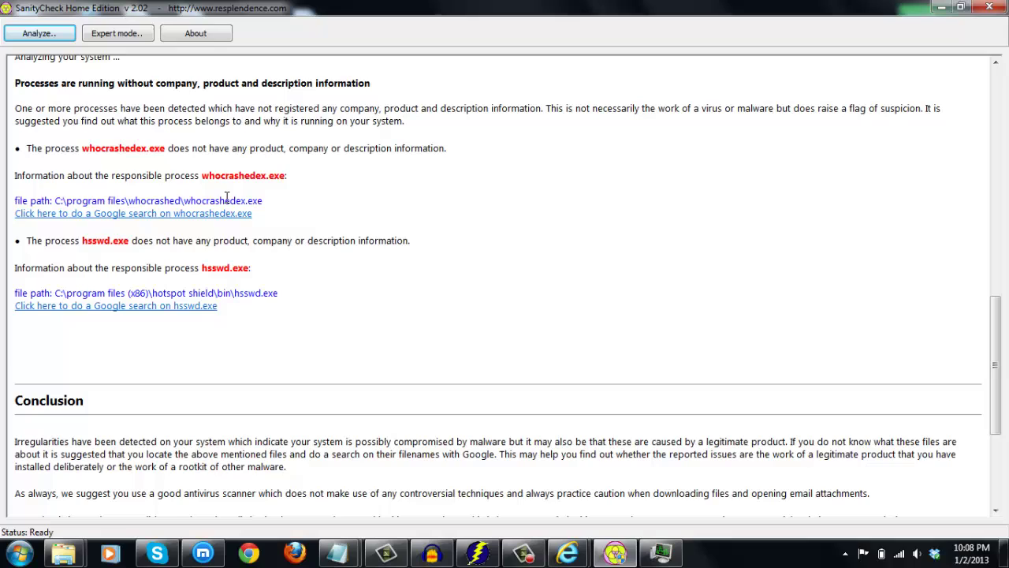
- Revisit the finding about whocrashedex.exe
drag(80, 148, 147, 147)
click(222, 144)
drag(222, 148, 99, 153)
click(112, 152)
- Select the flagged process name hsswd in the report
drag(86, 241, 129, 242)
click(136, 243)
double_click(98, 240)
- Reopen Windows Task Manager with Ctrl+Shift+Esc to show running processes
click(661, 552)
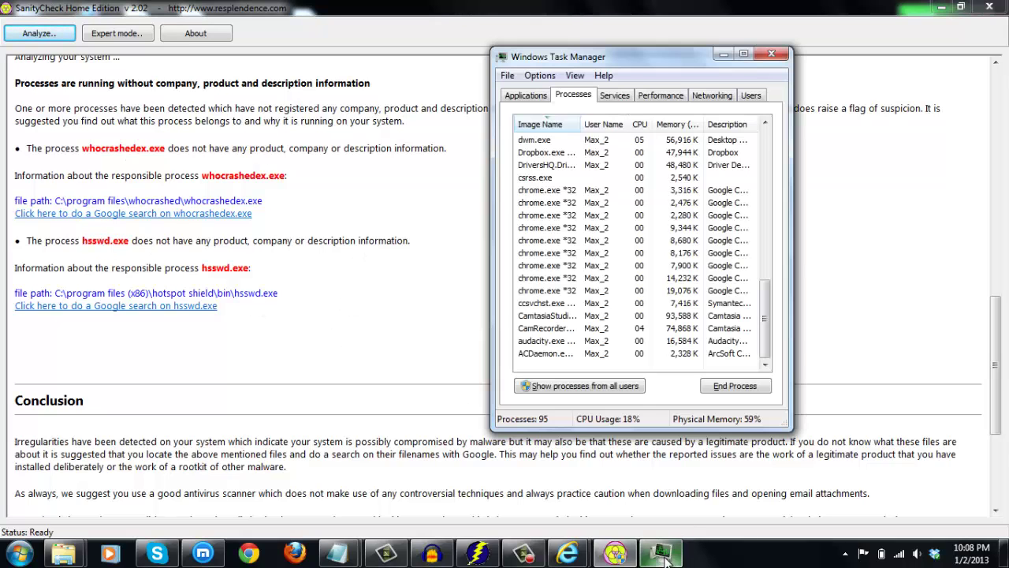
click(772, 53)
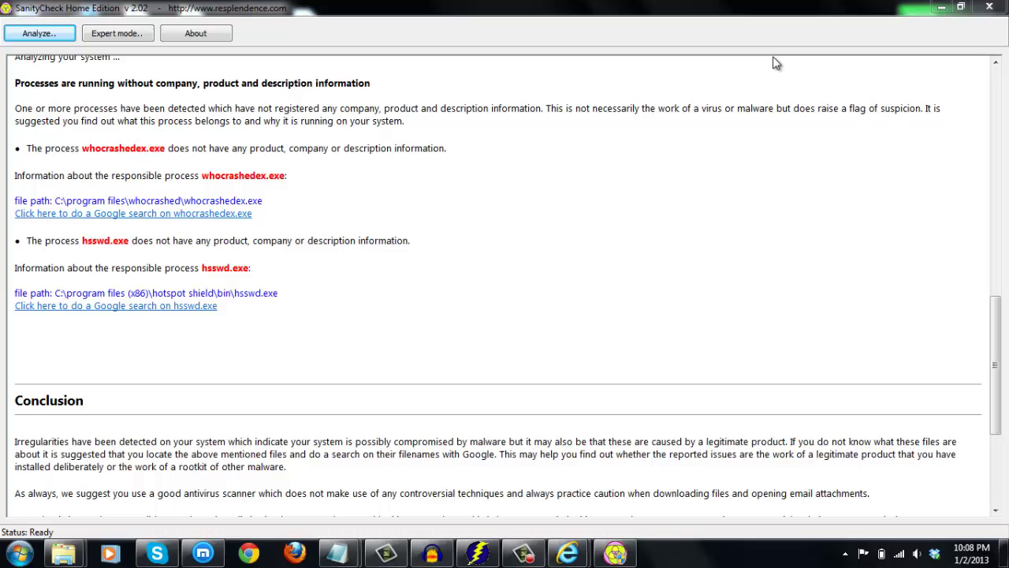
key(ctrl+shift+Escape)
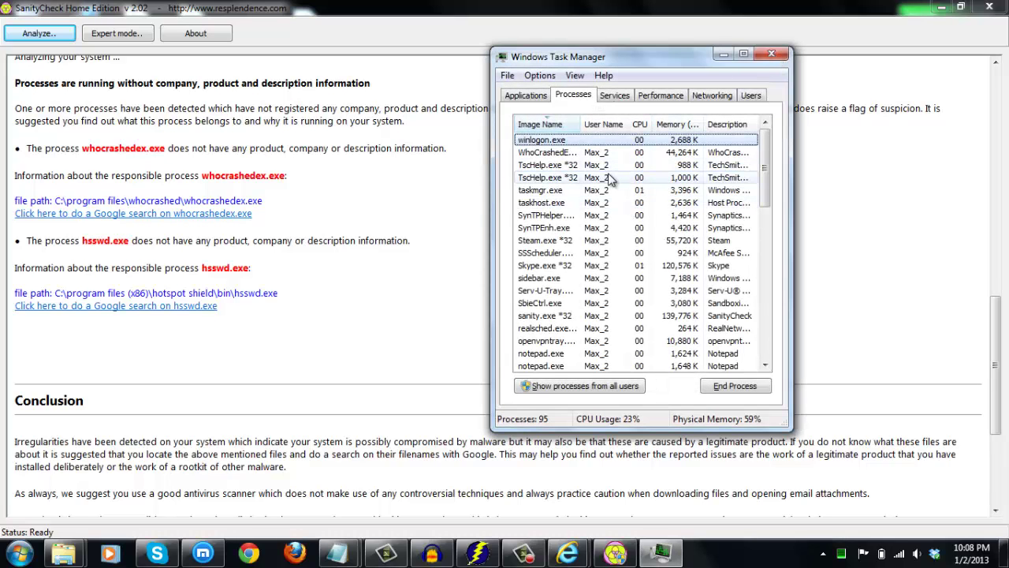
- Check the WhoCrashedEx process's actions without ending it, then scroll the process list
click(571, 153)
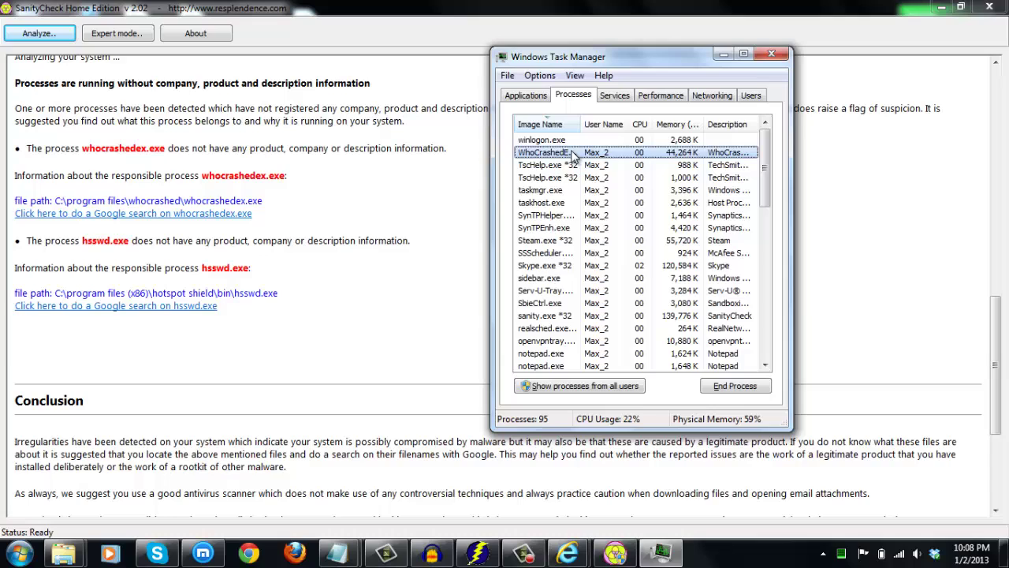
right_click(557, 155)
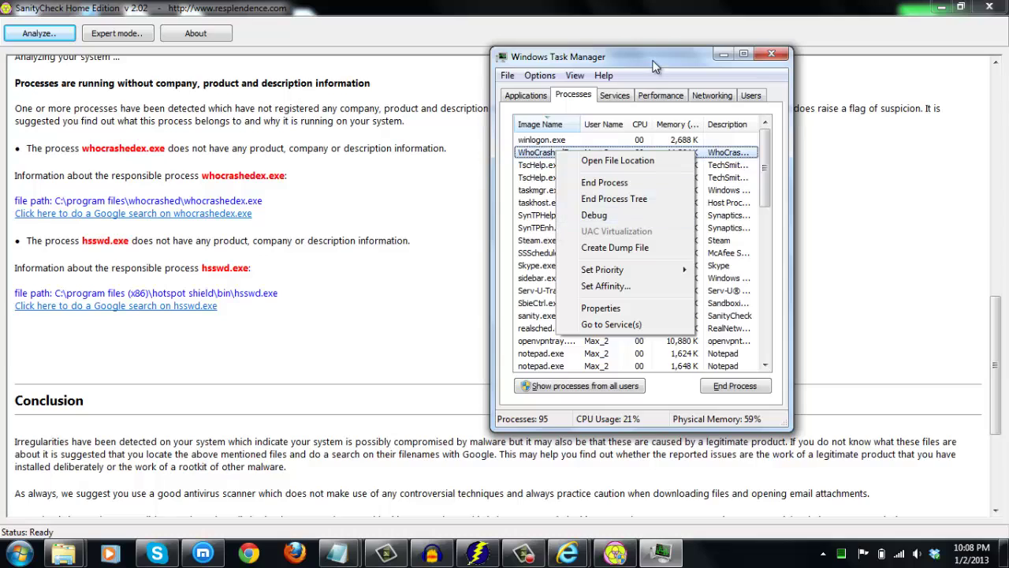
click(532, 287)
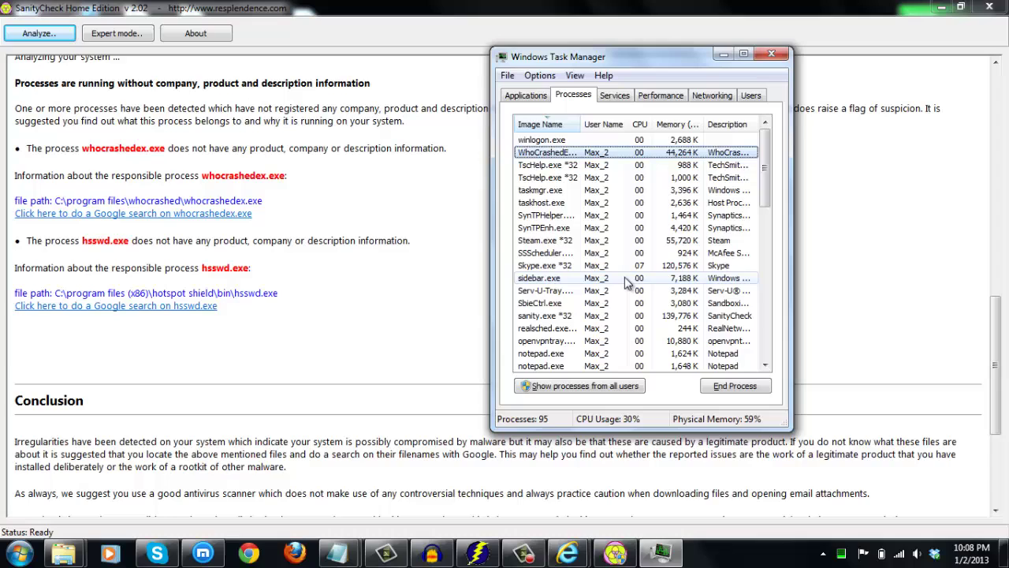
right_click(563, 140)
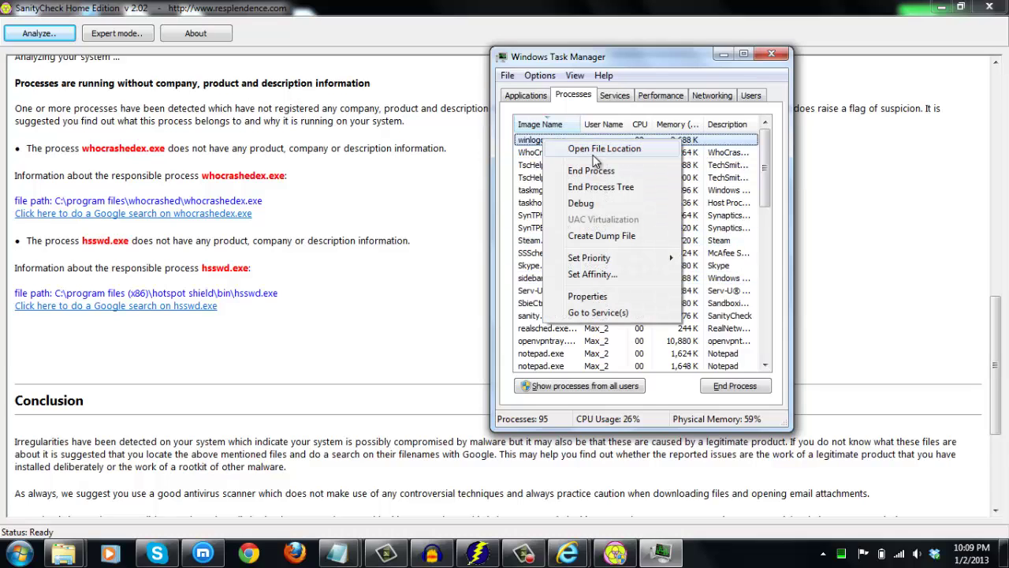
click(530, 154)
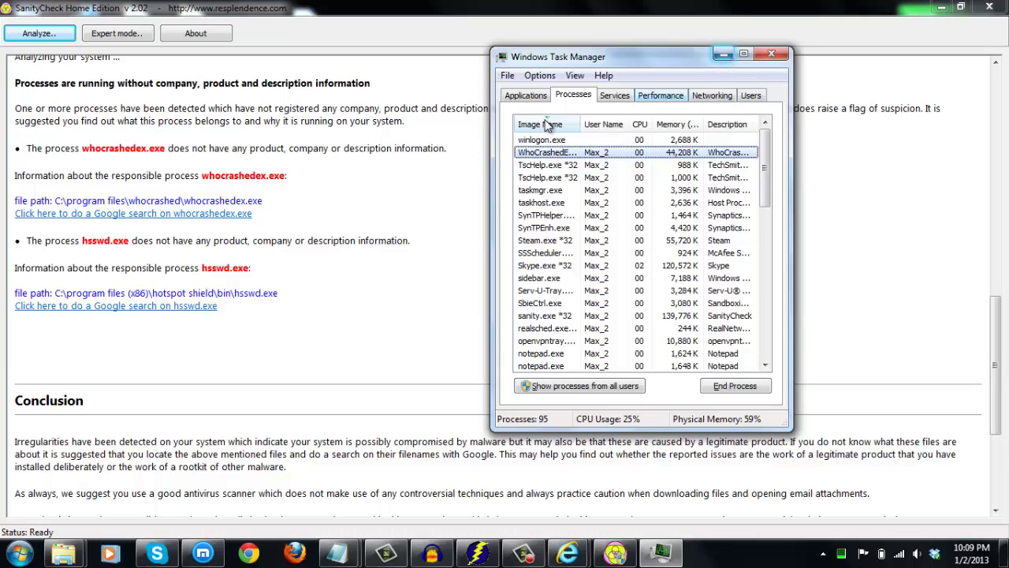
right_click(544, 140)
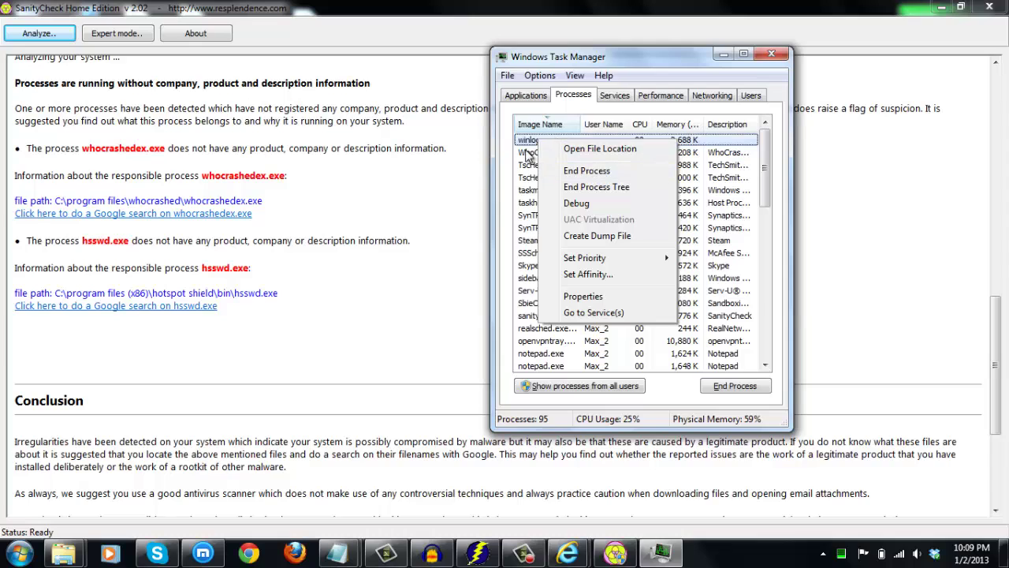
click(532, 144)
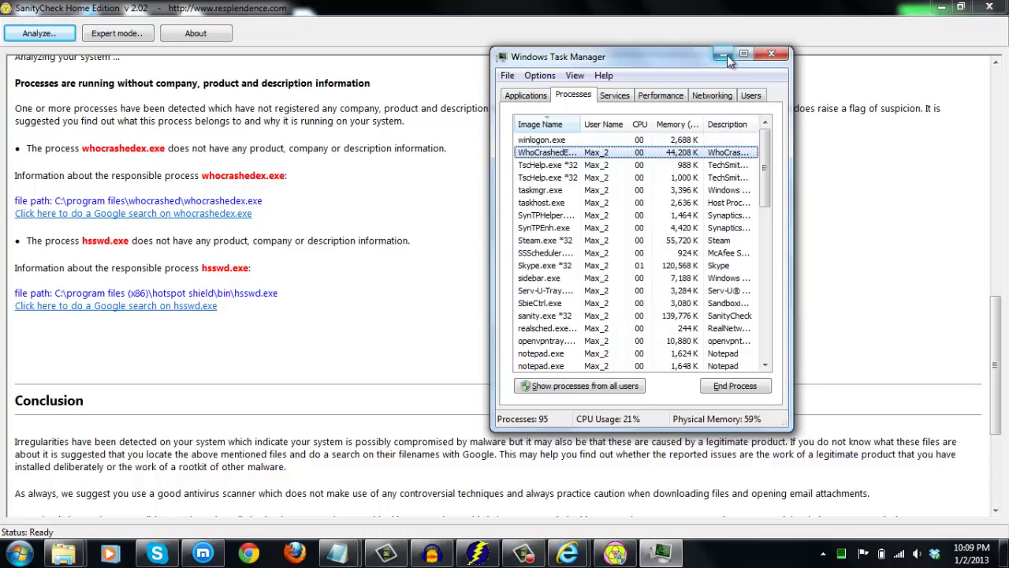
scroll(647, 272, down, 6)
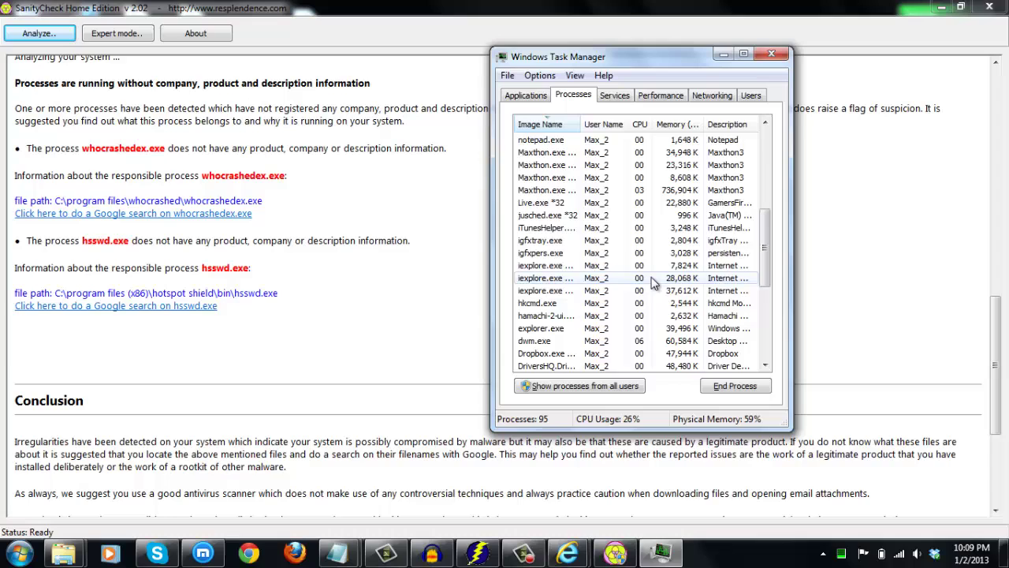
scroll(653, 284, down, 3)
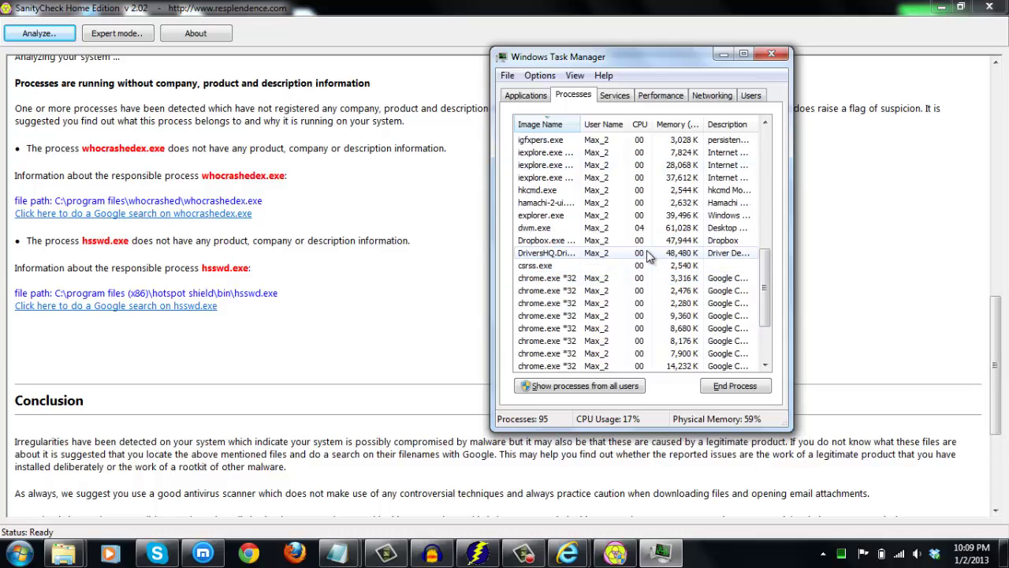
- Bring the SanityCheck report in front of Task Manager and open the Start menu
click(403, 204)
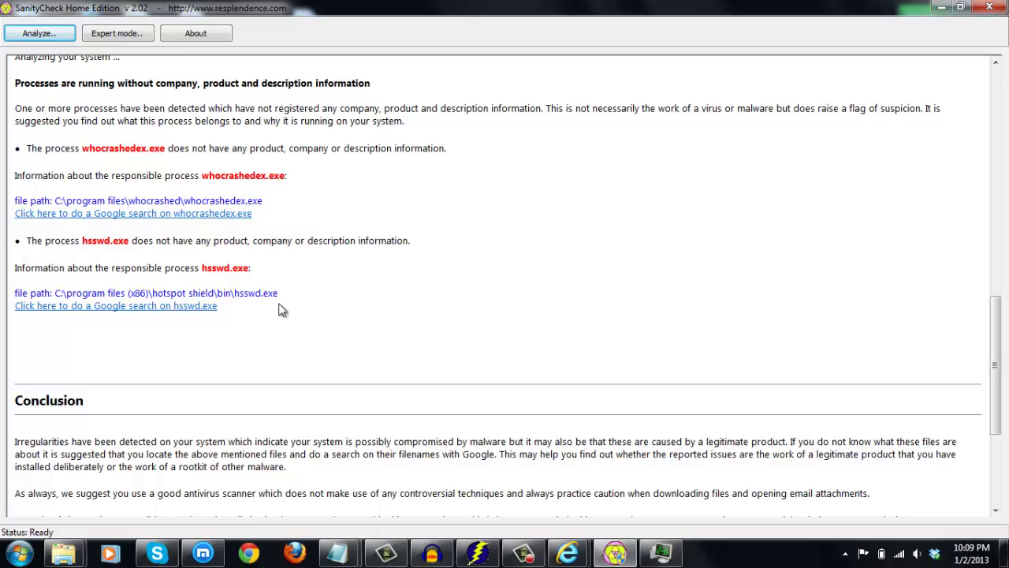
click(19, 554)
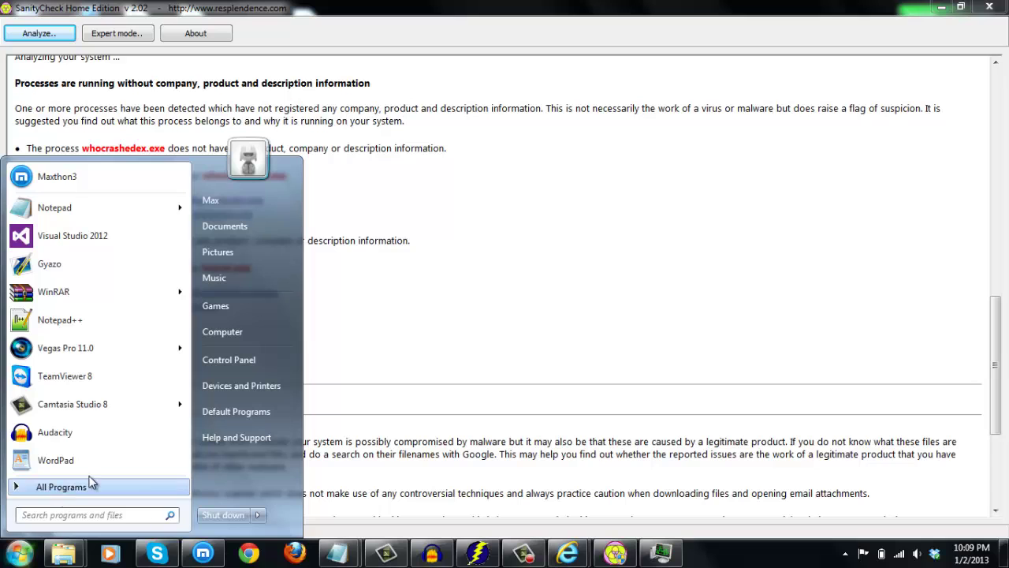
- Open Computer in a restored Explorer window and enter Local Disk (C:)
click(209, 332)
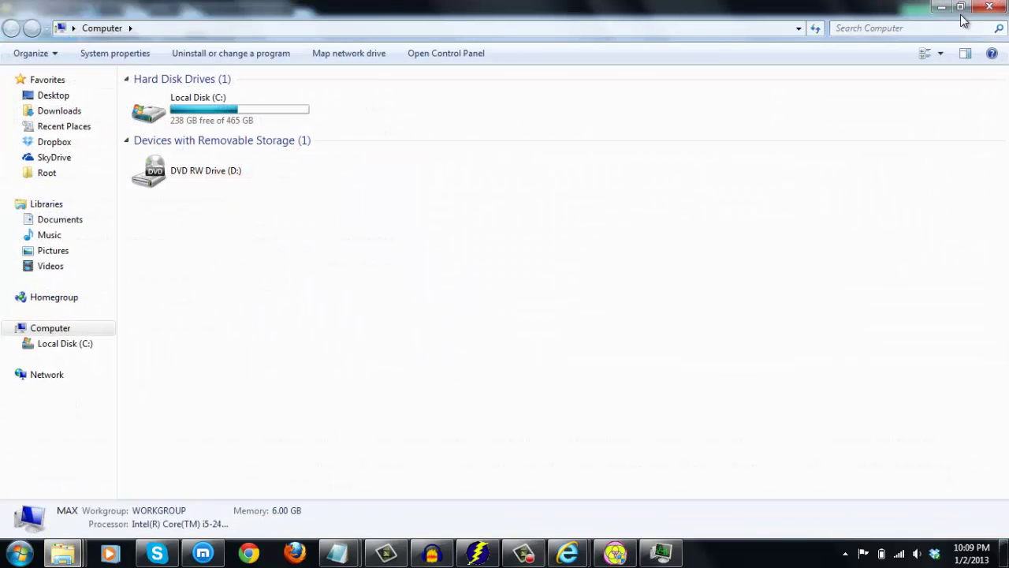
click(960, 7)
drag(325, 35, 666, 98)
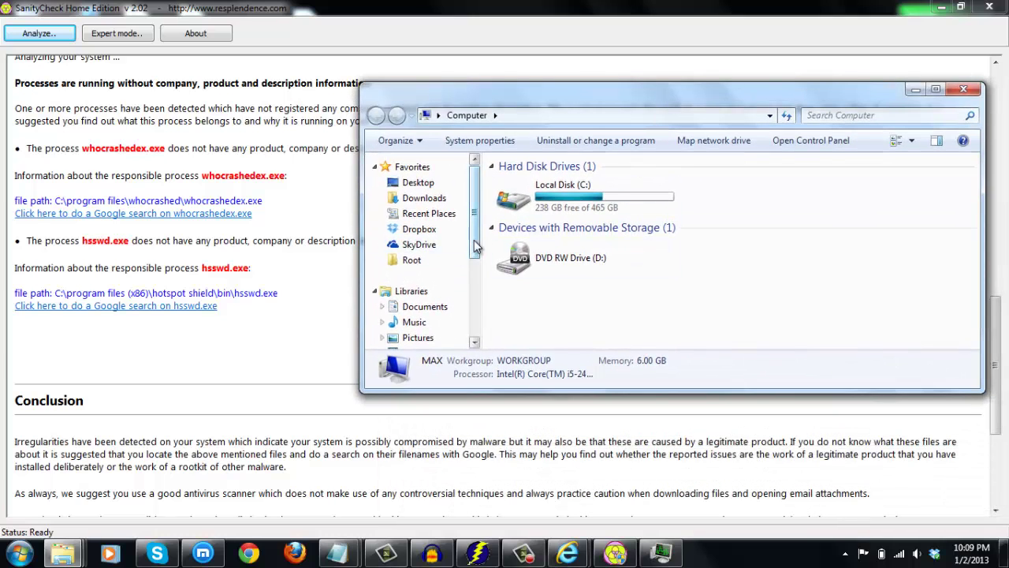
scroll(475, 247, down, 2)
double_click(565, 199)
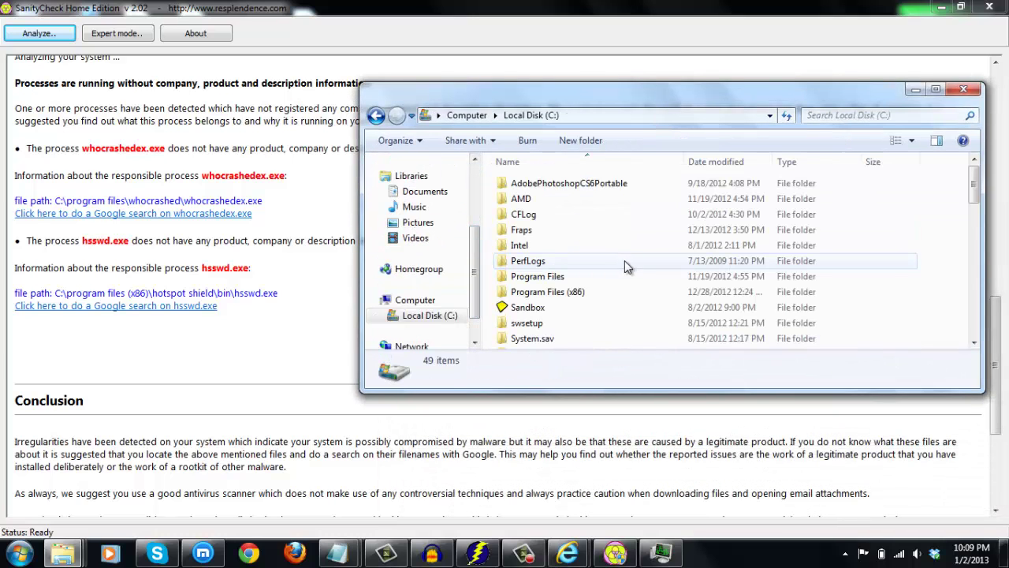
- Browse Program Files (x86) > Hotspot Shield > bin and select the hsswd application
double_click(576, 292)
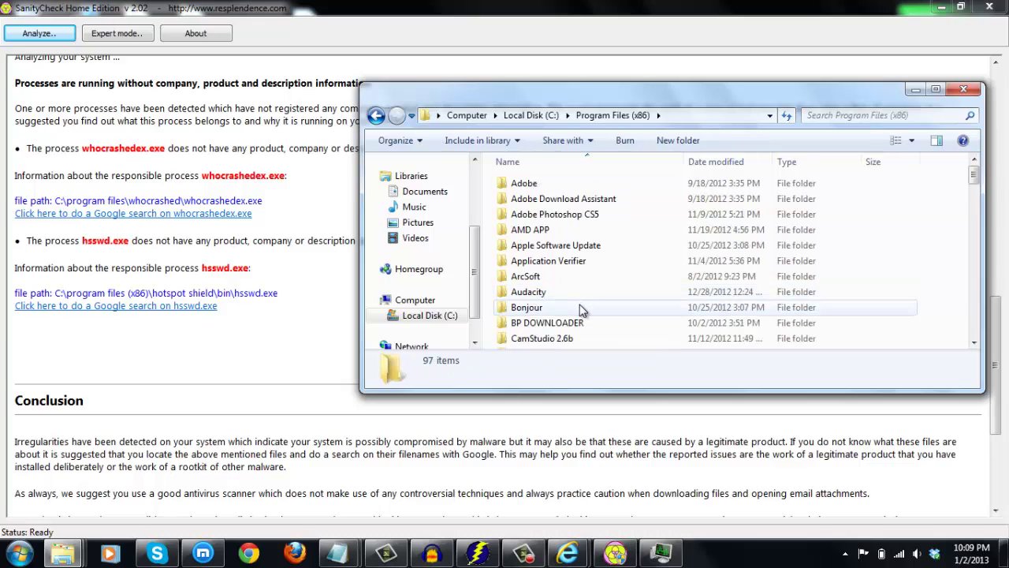
scroll(600, 270, down, 4)
scroll(613, 271, down, 1)
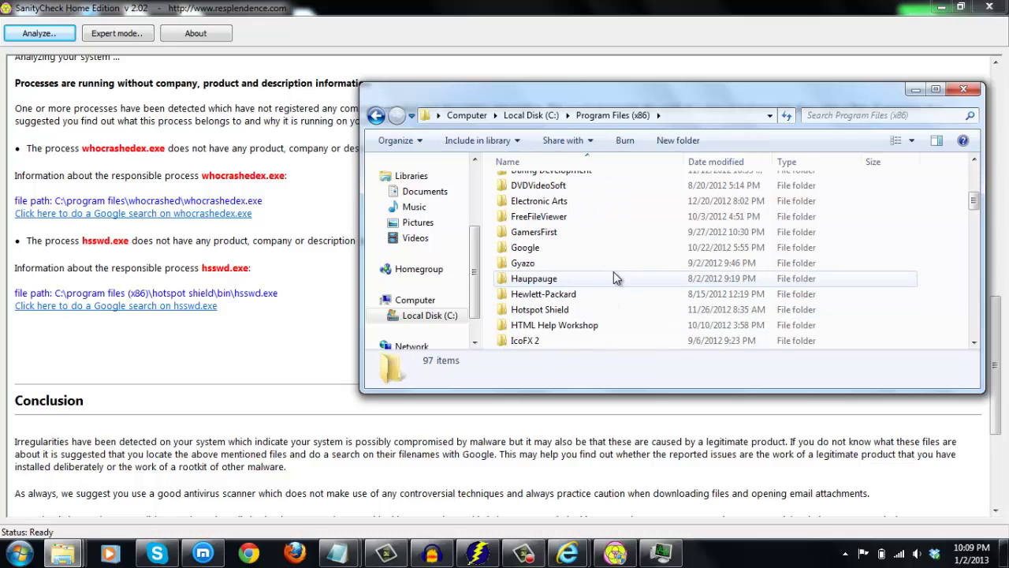
click(556, 309)
double_click(557, 309)
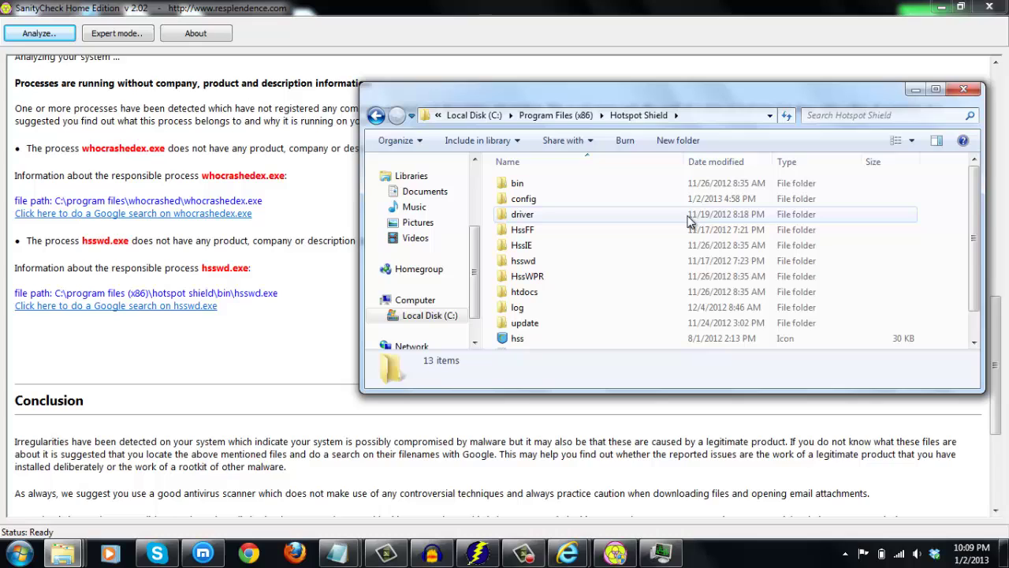
double_click(520, 186)
scroll(626, 219, down, 1)
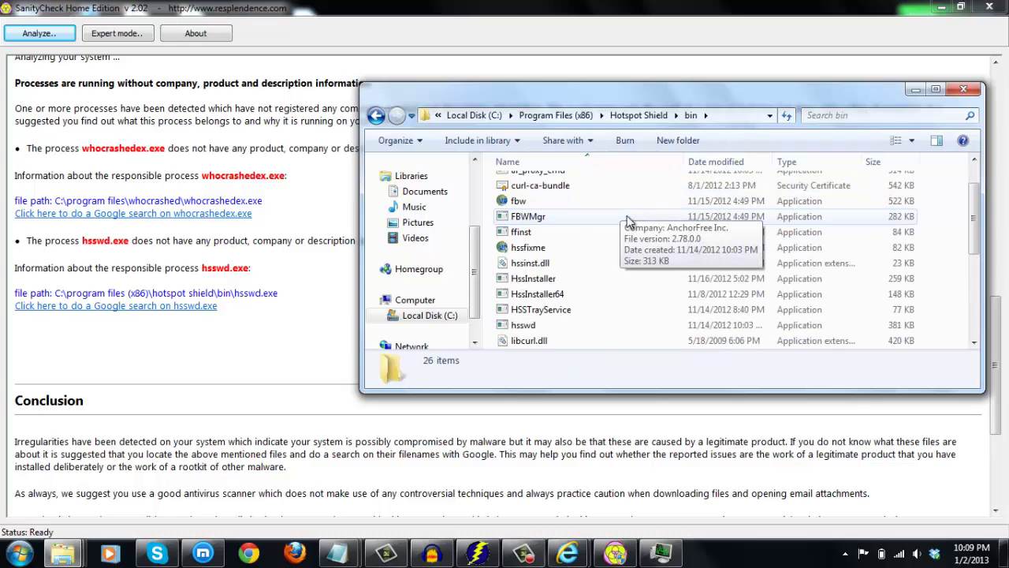
scroll(599, 242, down, 1)
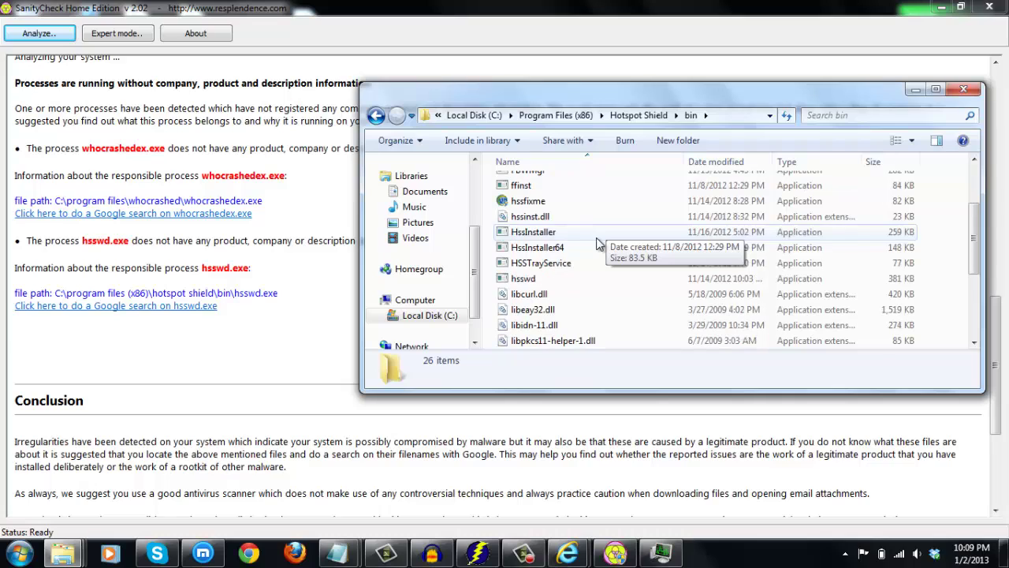
click(609, 279)
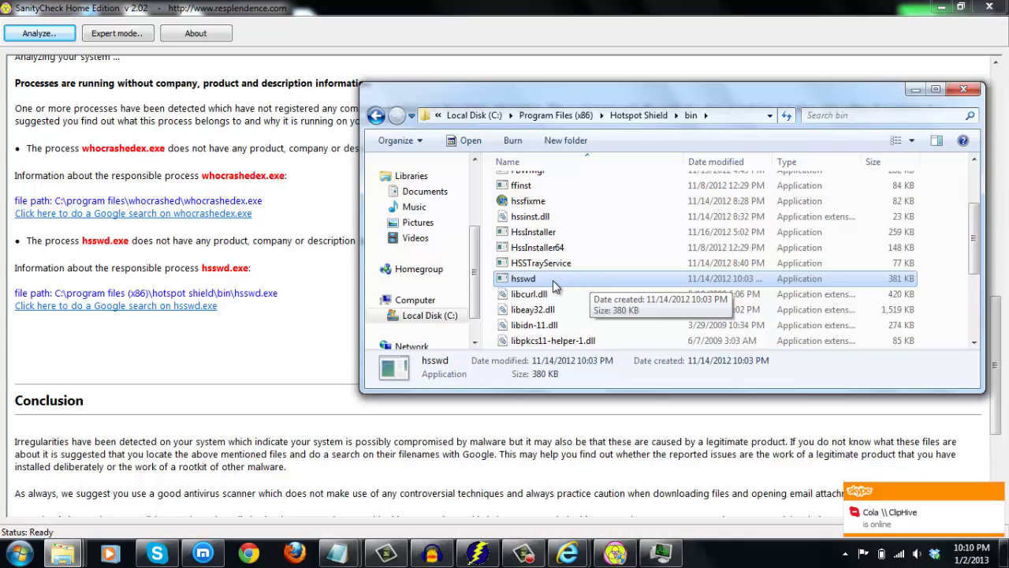
- Scroll the SanityCheck report down to the 'Report generated' line, then back to the top
click(255, 365)
scroll(304, 356, down, 4)
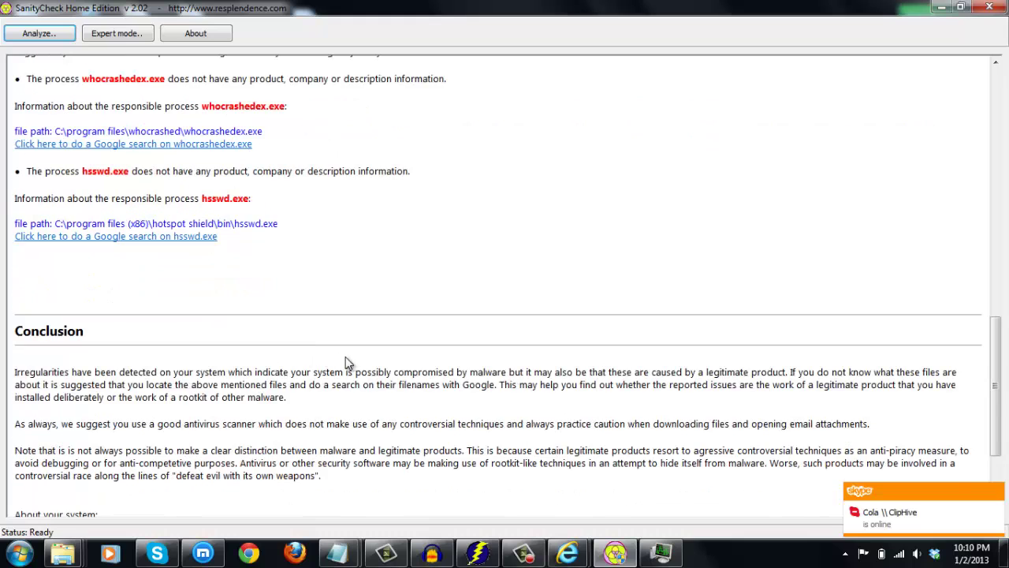
scroll(477, 370, down, 2)
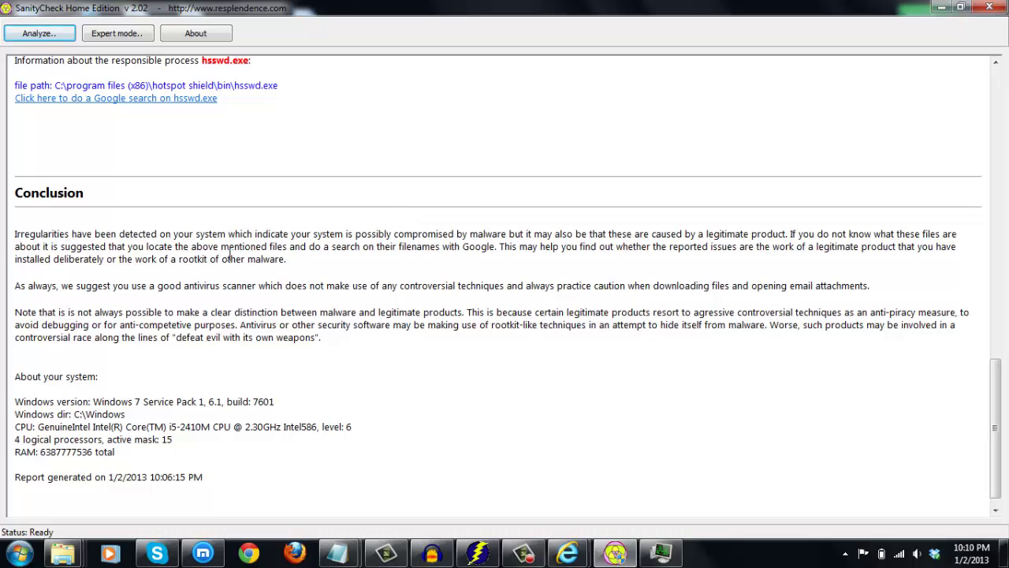
scroll(331, 299, down, 1)
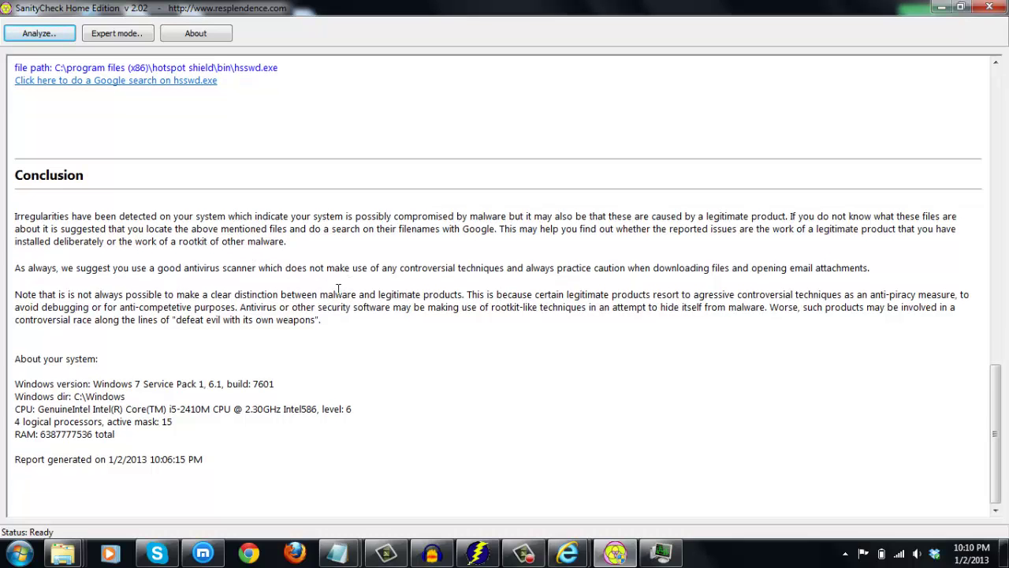
scroll(213, 336, up, 2)
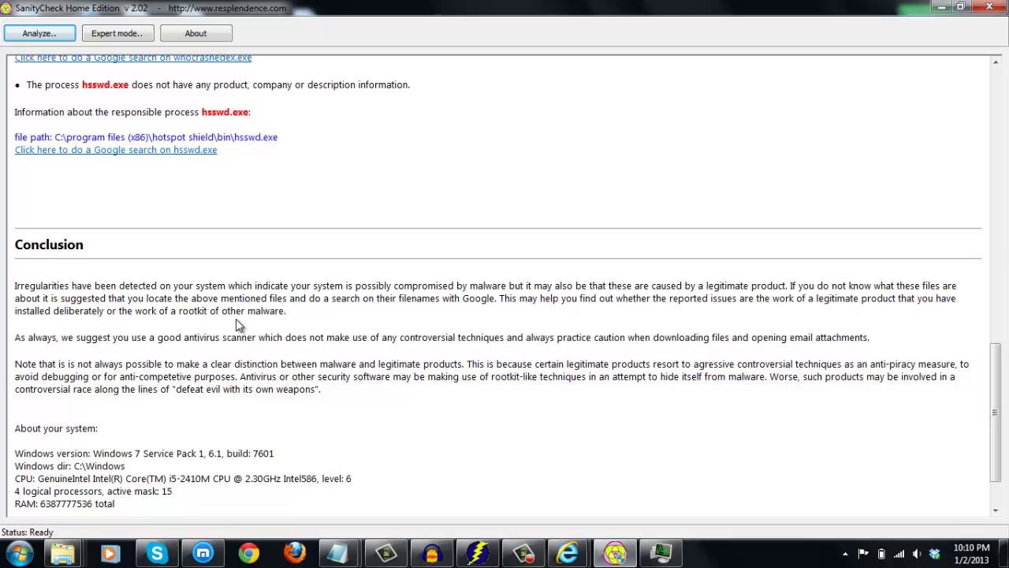
scroll(243, 319, down, 2)
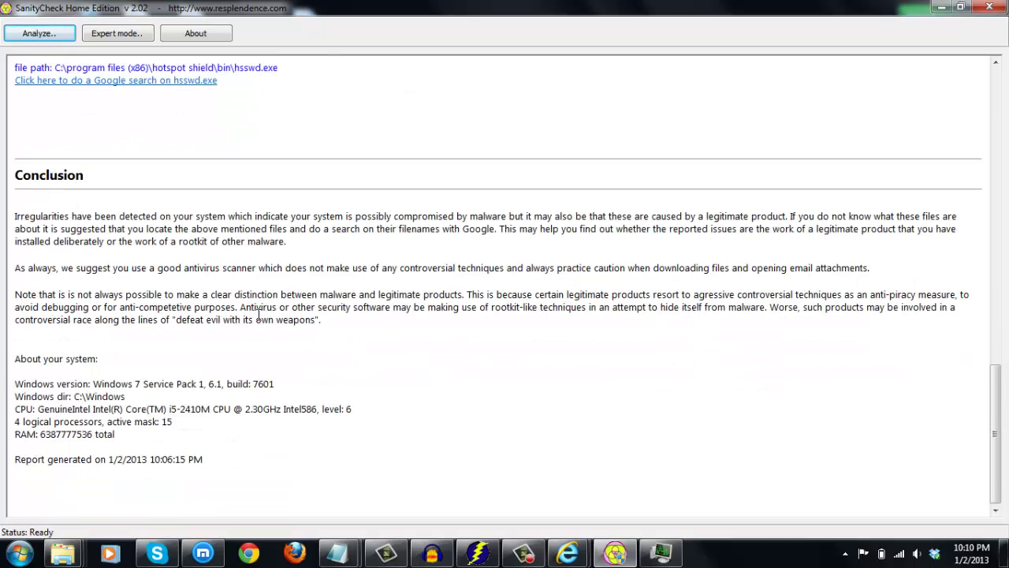
scroll(261, 335, up, 8)
scroll(261, 333, up, 8)
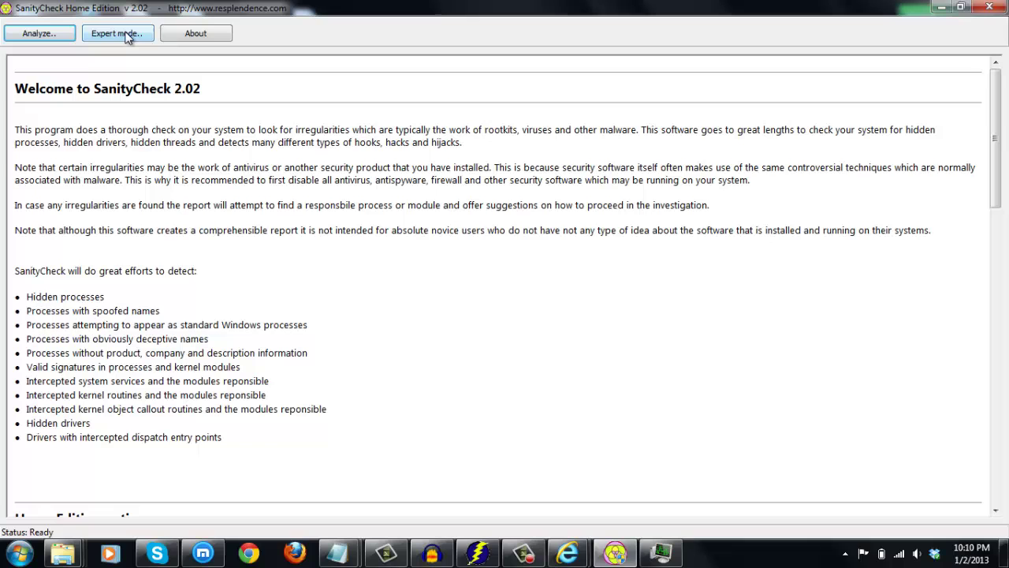
- Minimize SanityCheck and close the Explorer and Task Manager windows
click(939, 8)
click(895, 47)
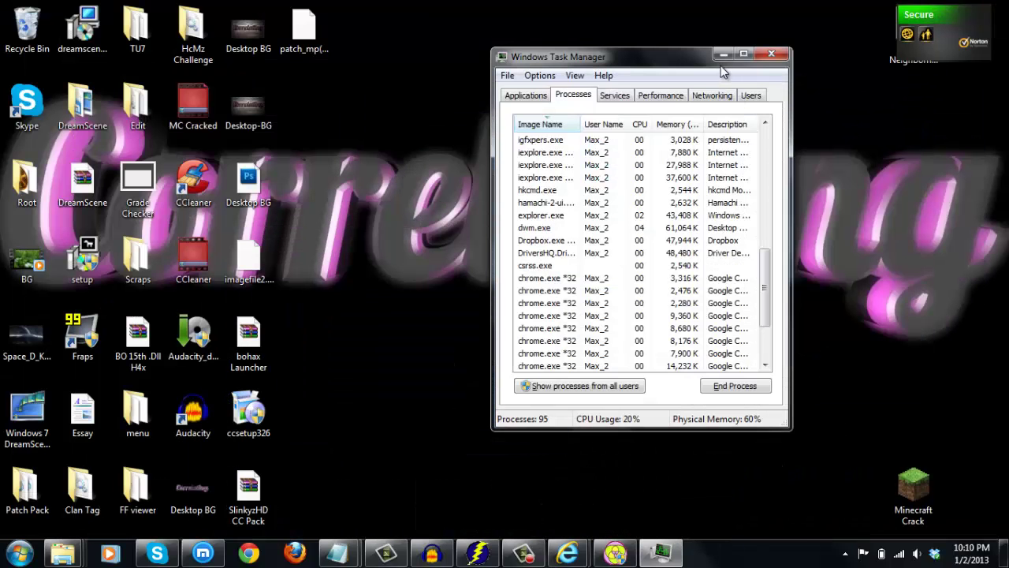
drag(688, 62, 525, 45)
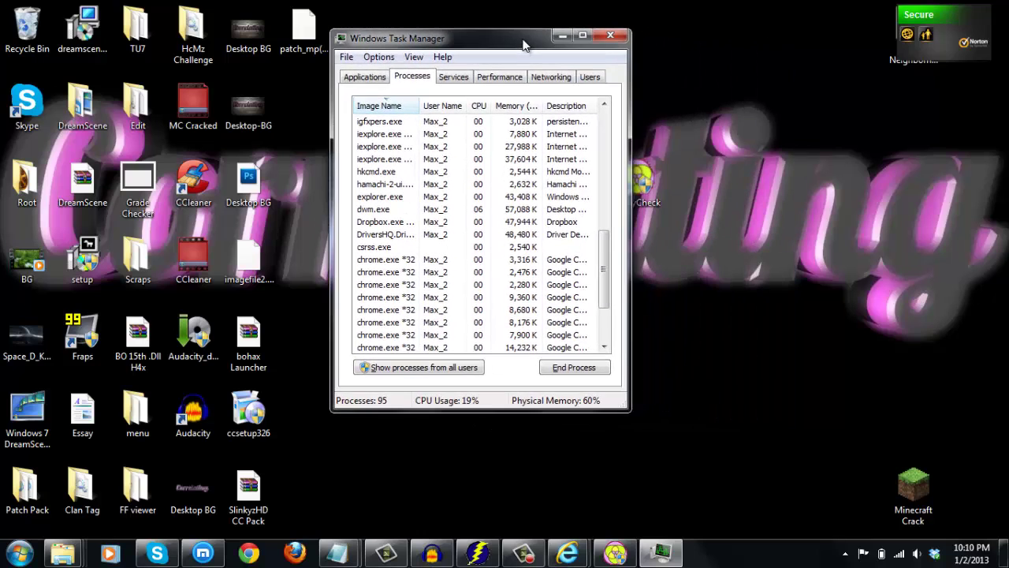
click(610, 35)
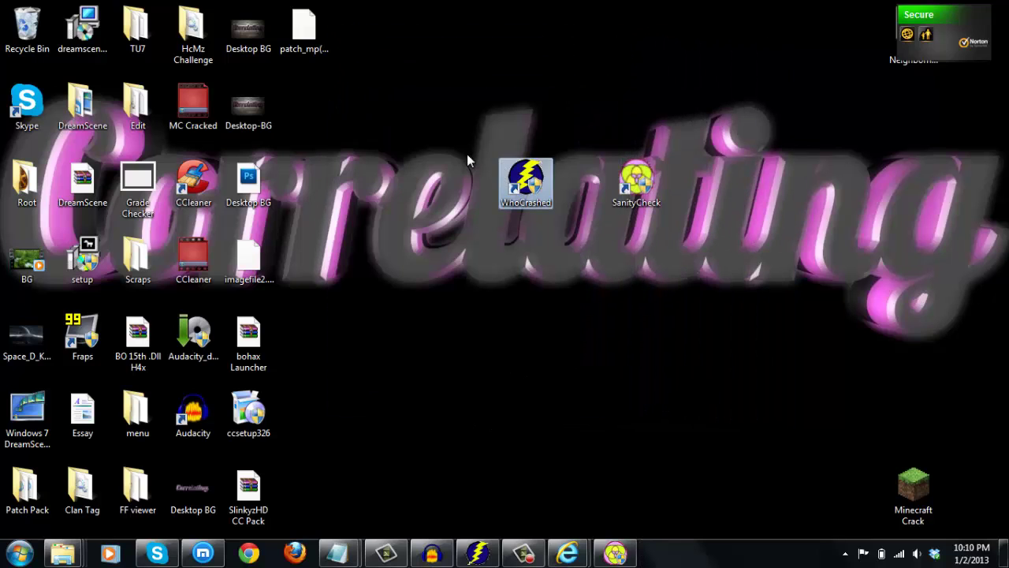
- Reposition the WhoCrashed and SanityCheck desktop icons, then clear the icon selection
drag(467, 155, 469, 158)
drag(621, 183, 580, 126)
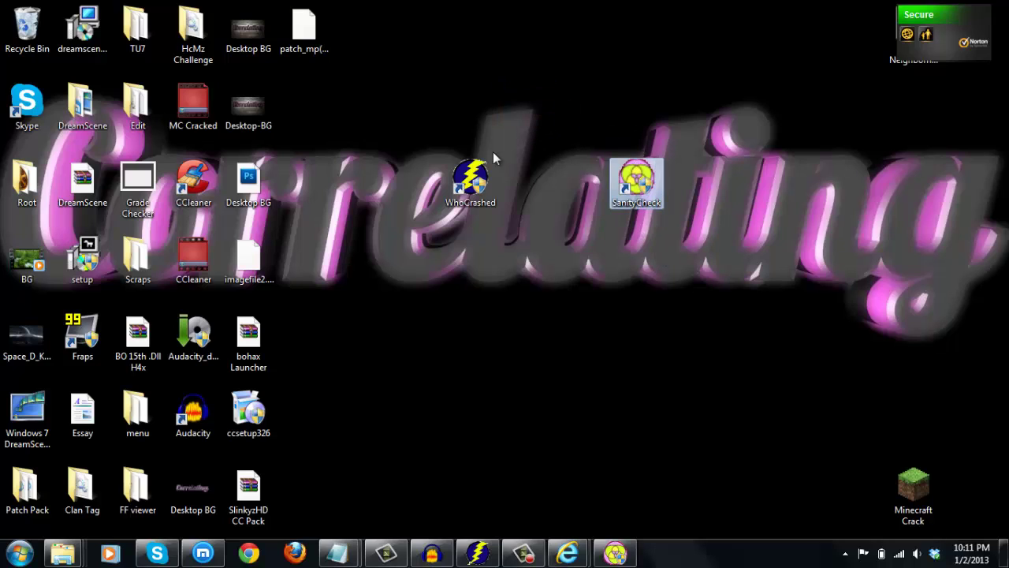
drag(516, 47, 623, 308)
click(604, 293)
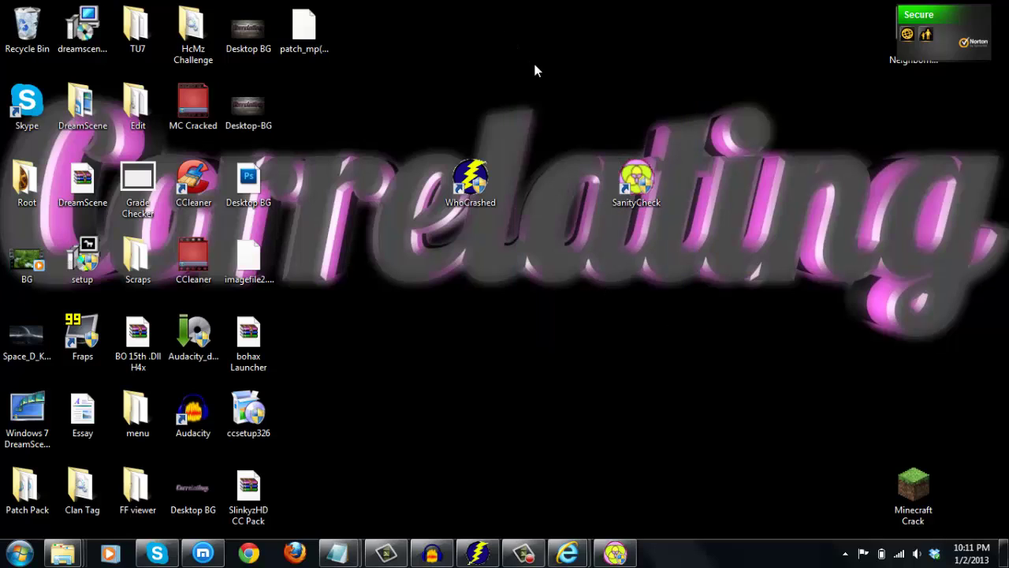